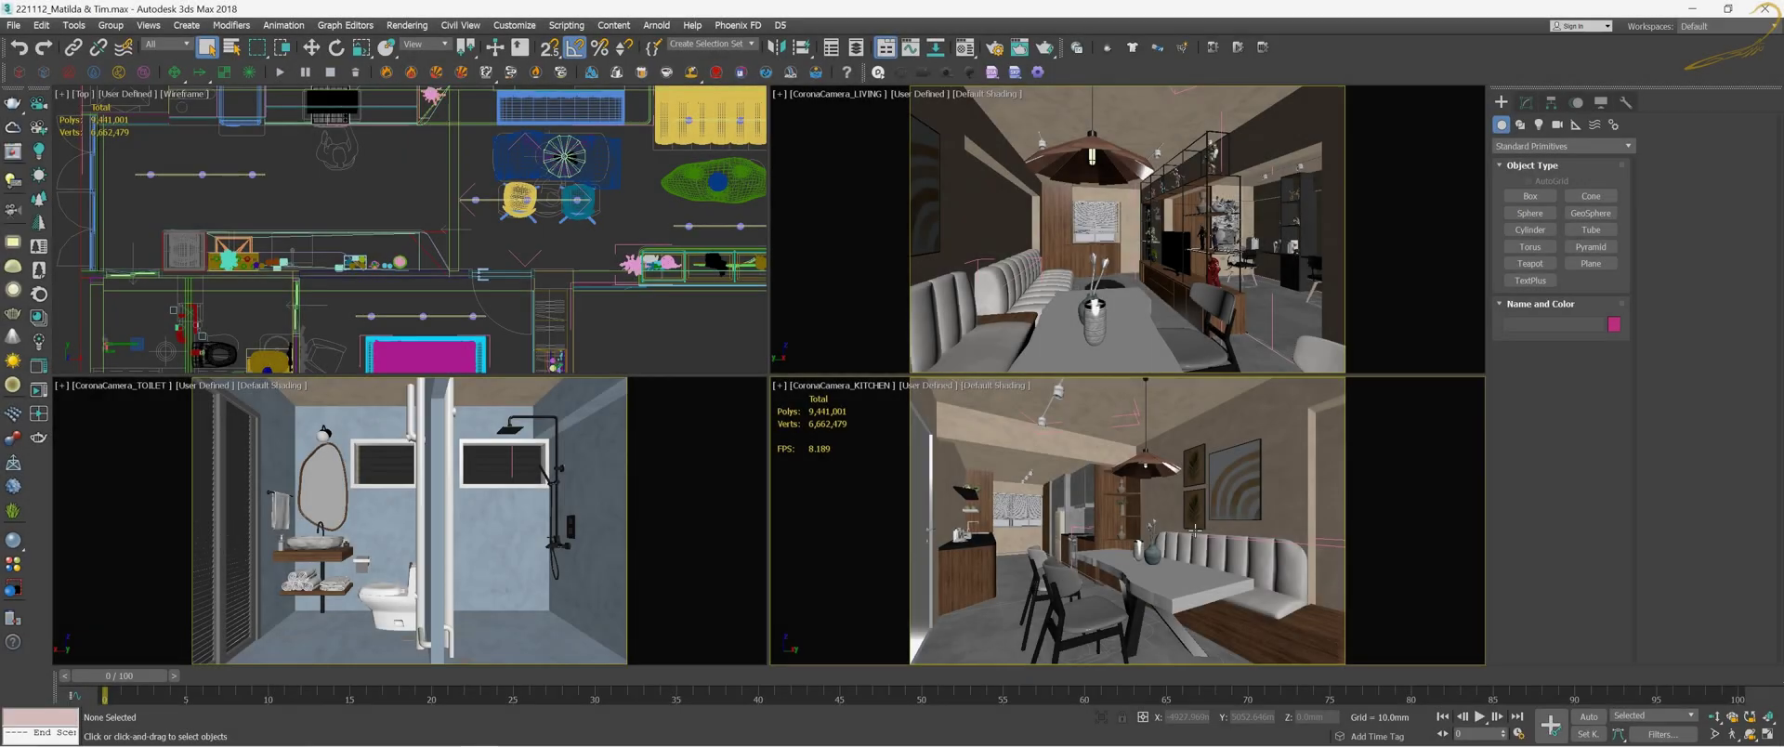
Maximize and zoom out the Top view, then bring up the SCRIPT folder window
click(667, 270)
key(alt+w)
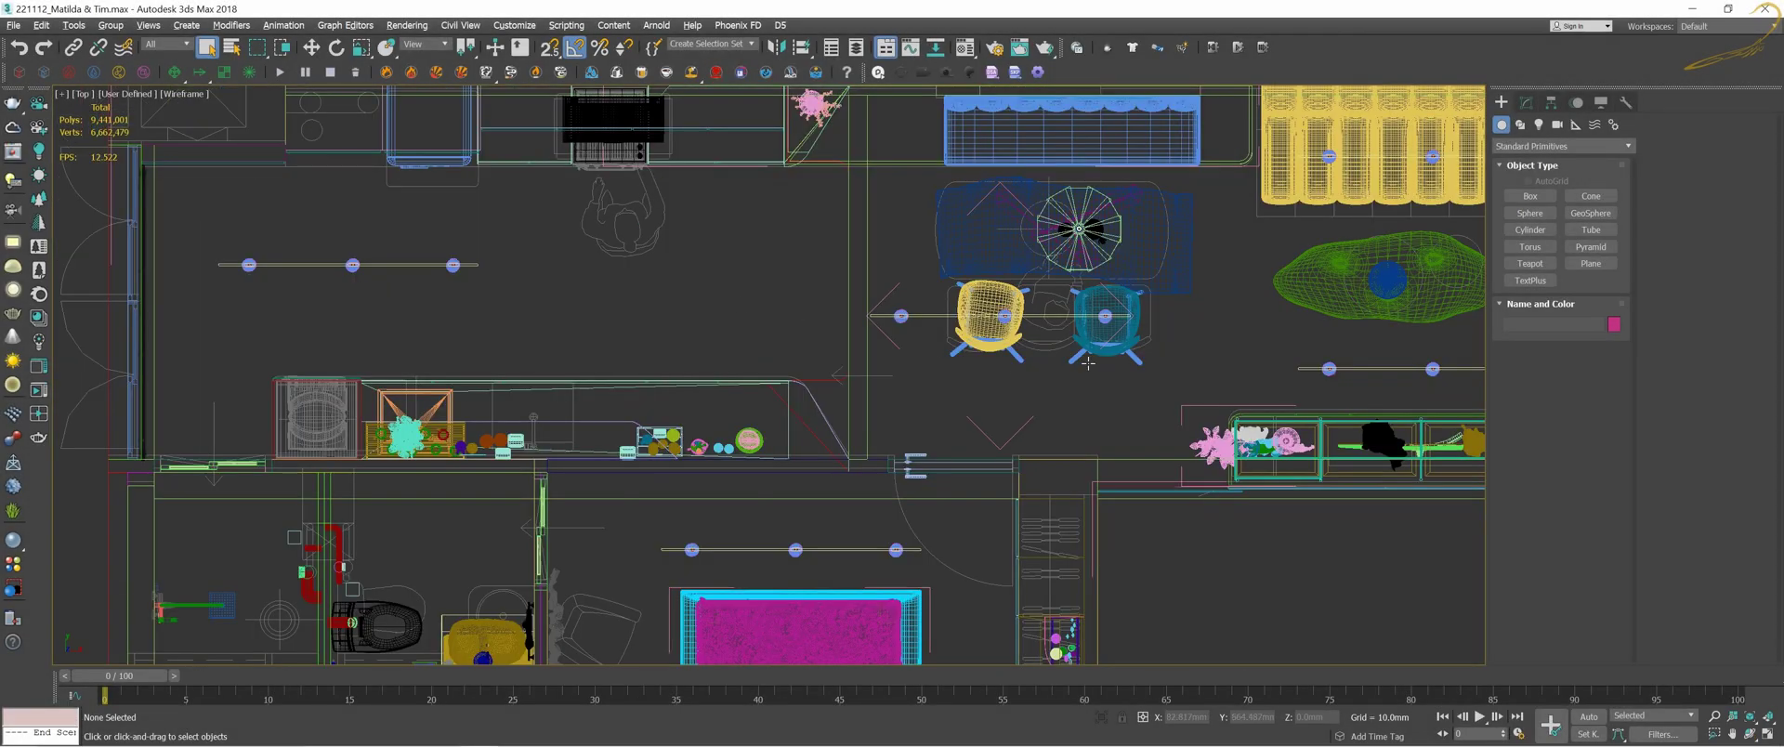
scroll(972, 387, down, 2)
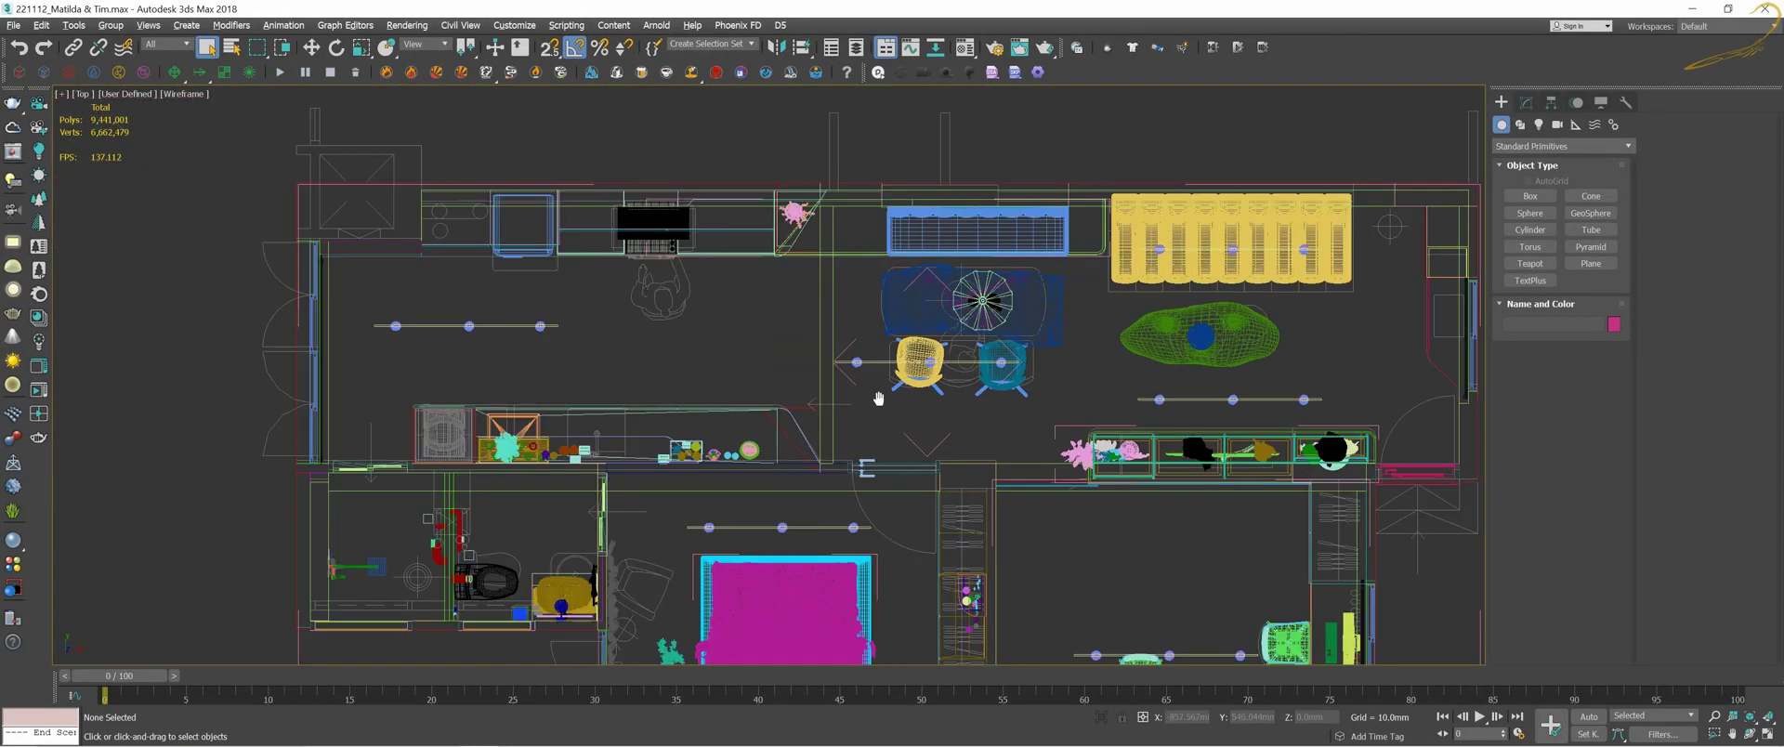
middle_drag(879, 398, 851, 428)
mouse_move(430, 723)
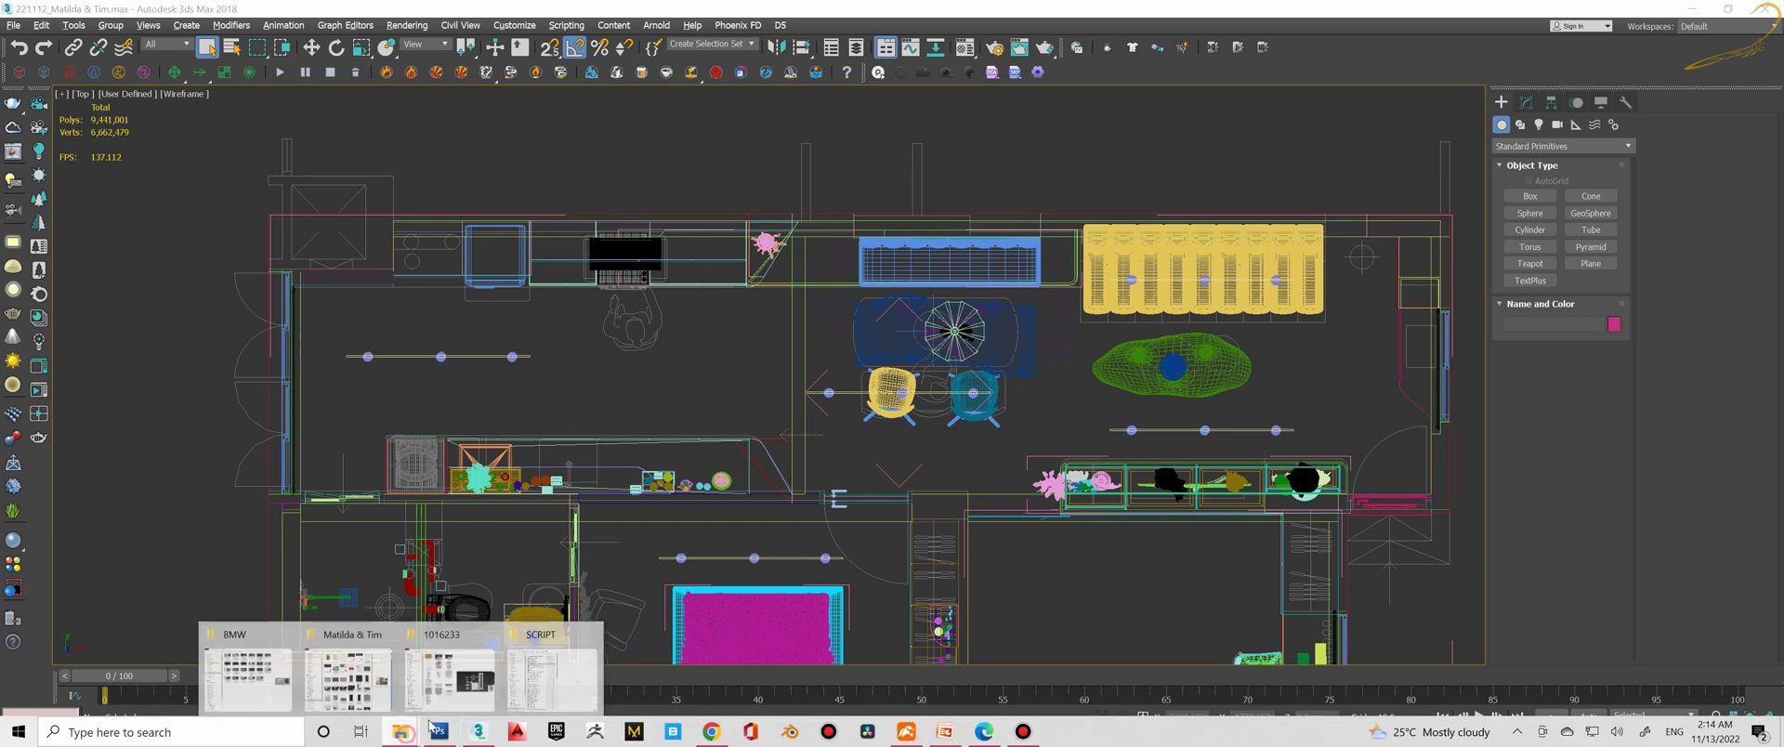
click(552, 678)
Drop PruneScene.mzp into 3ds Max, accept the license, and install with Tool Bar and Quad Menu
drag(1076, 206, 713, 177)
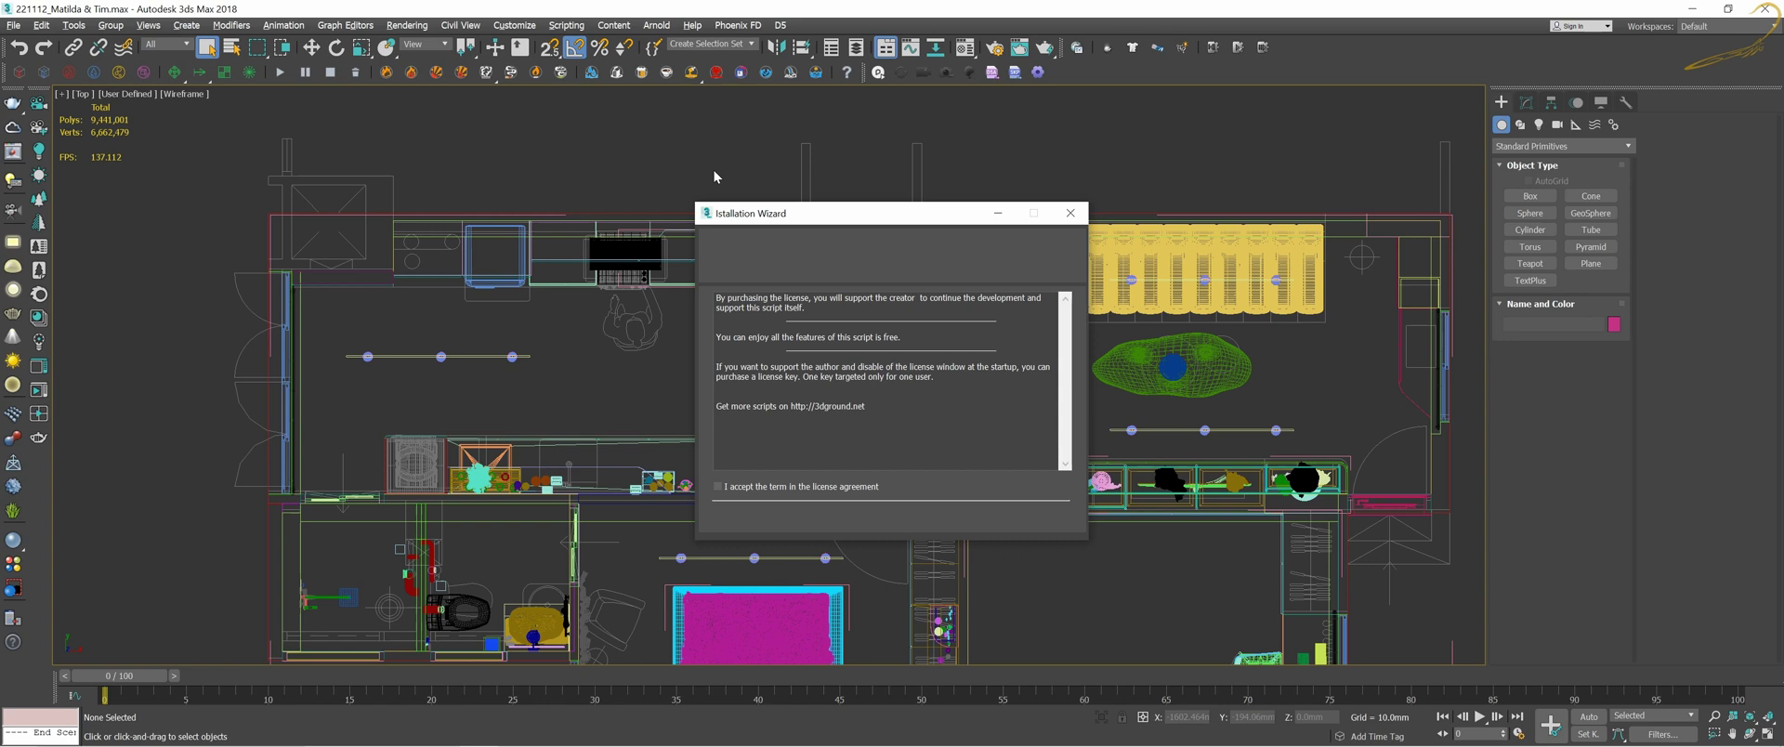
drag(829, 222, 793, 192)
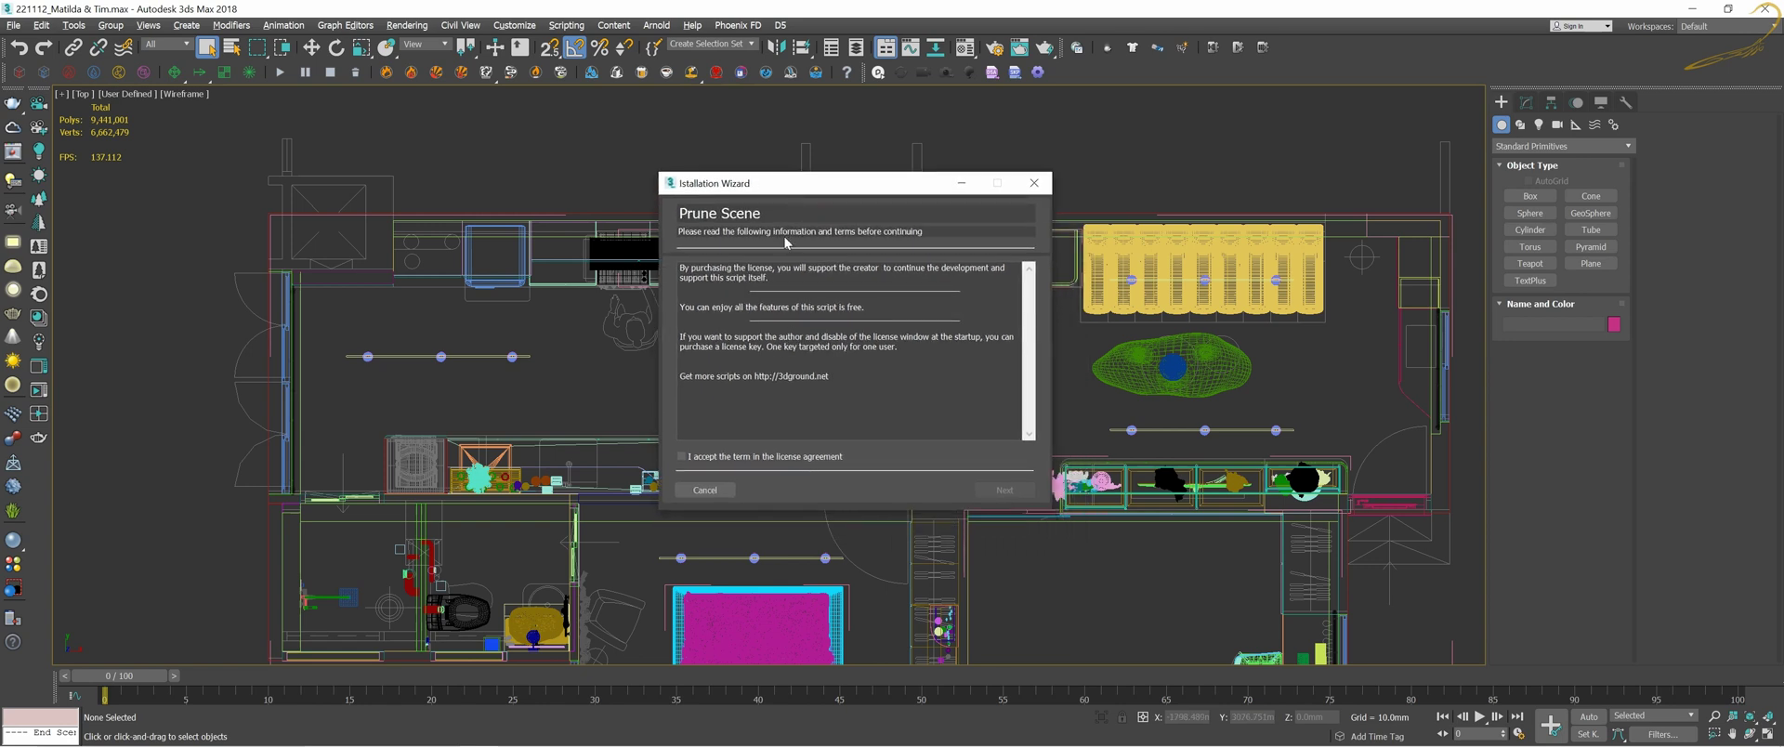
click(689, 456)
click(1013, 487)
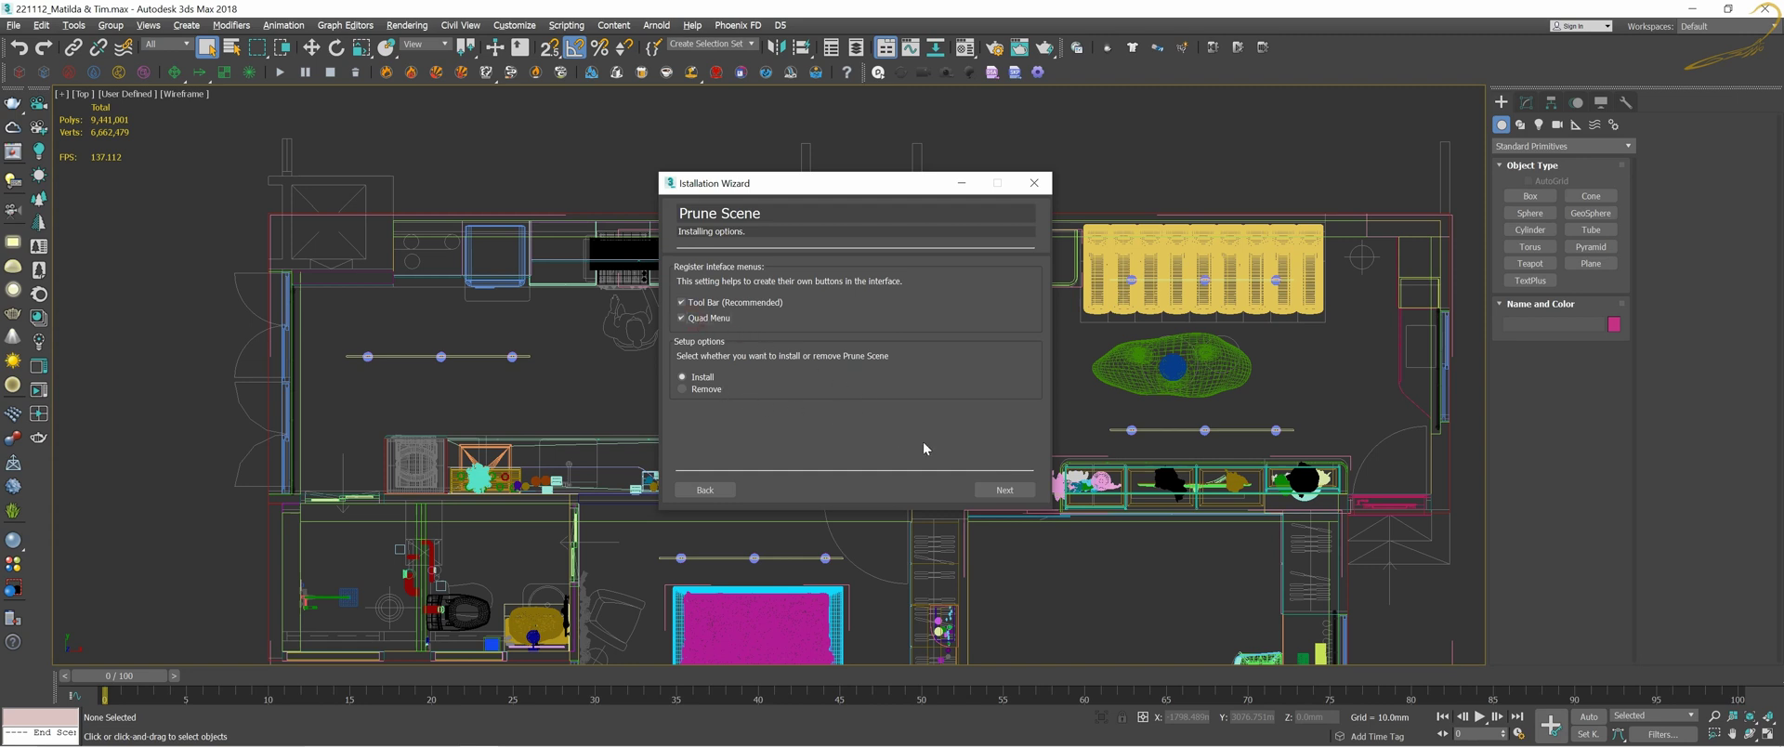
click(1008, 490)
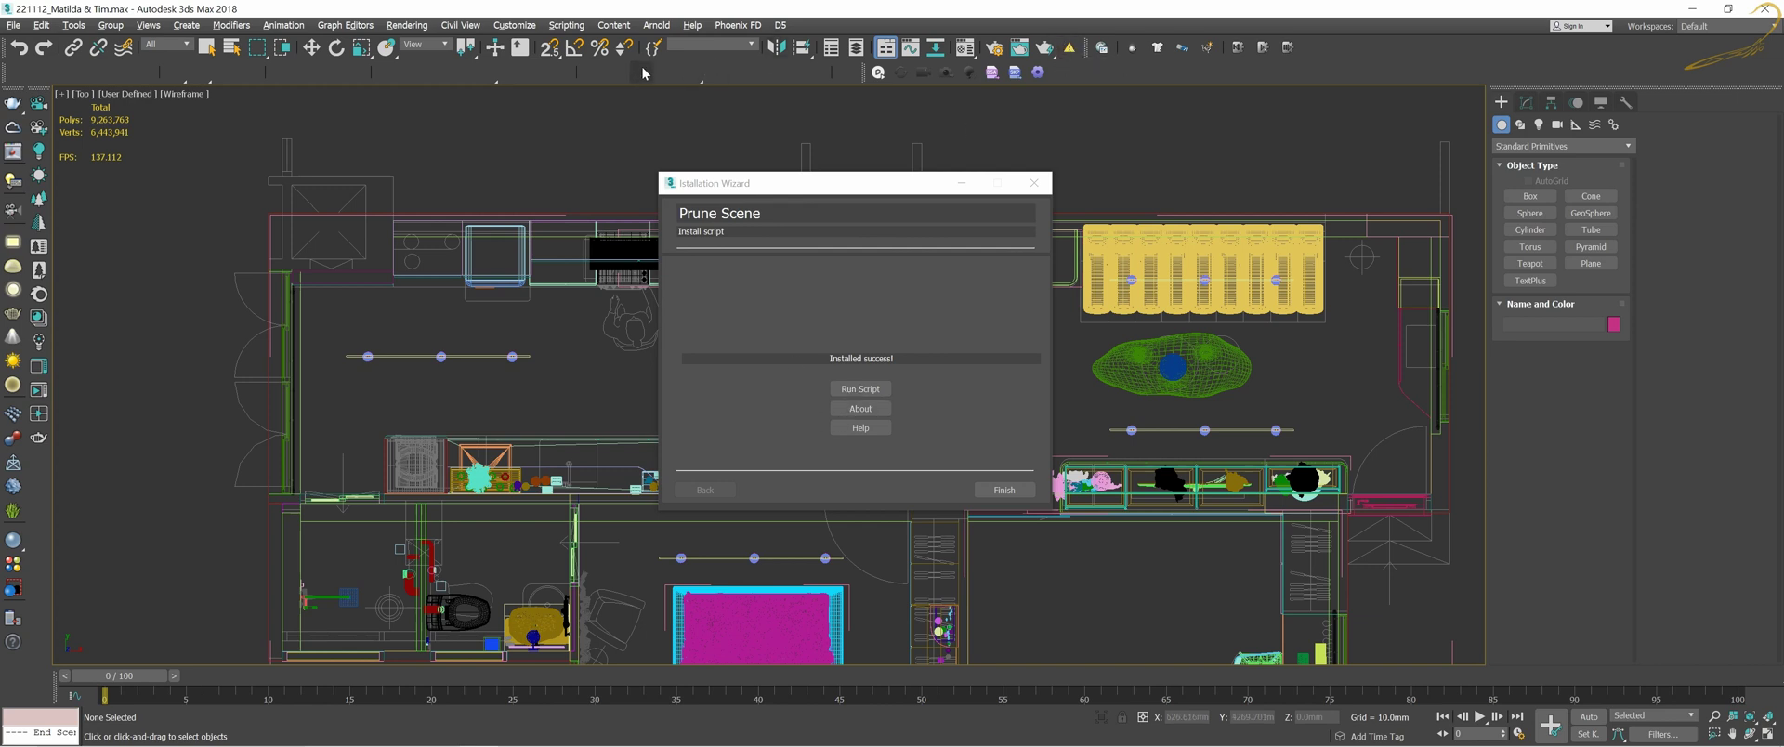
Finish the installer, launch Prune Scene from the toolbar, and dismiss its license notice
click(1004, 490)
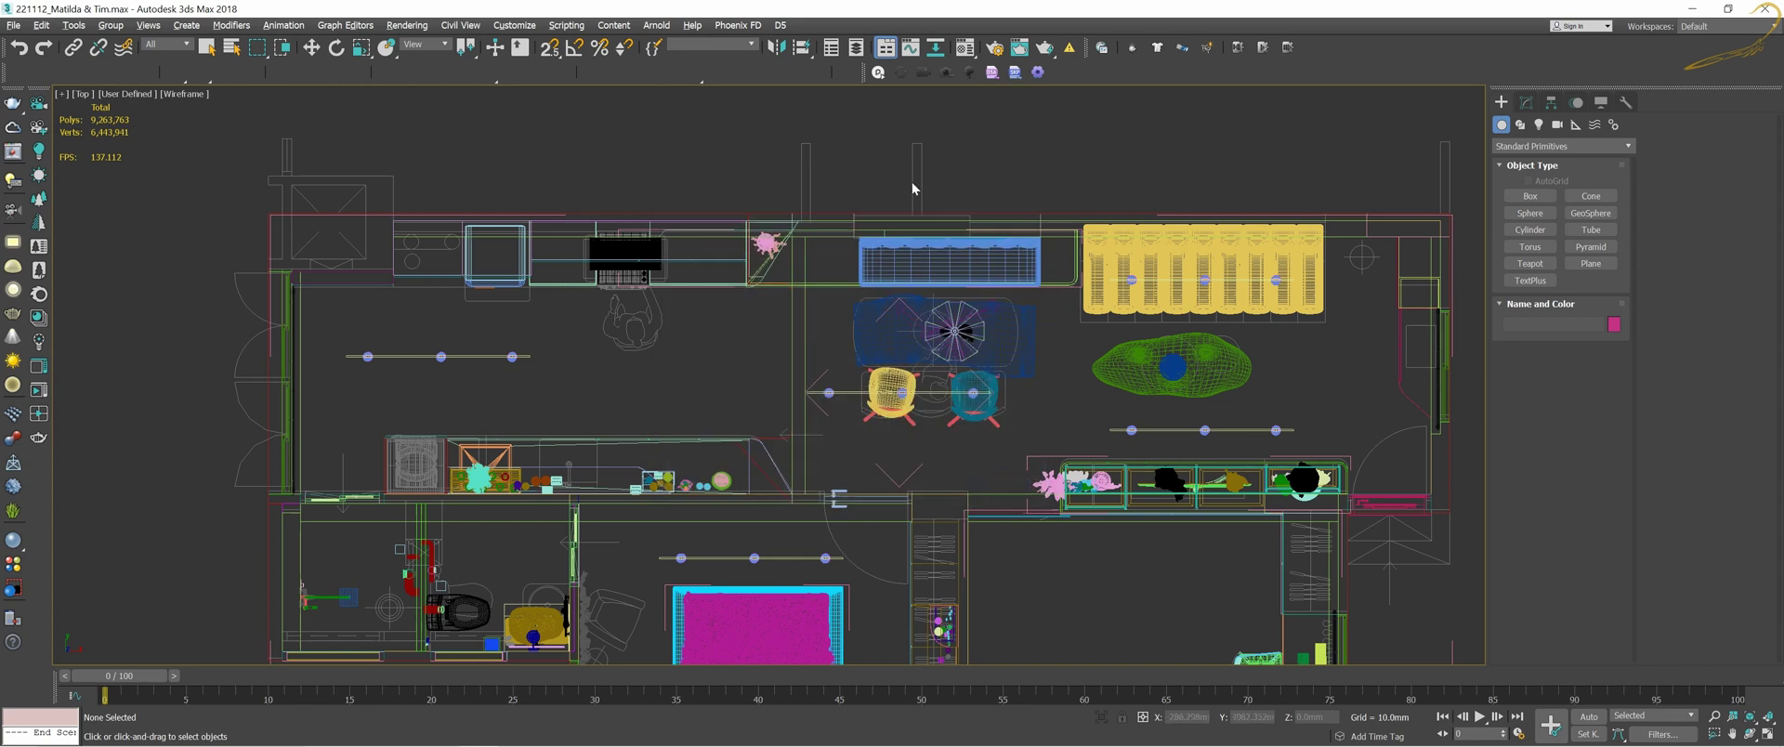
scroll(1037, 260, up, 4)
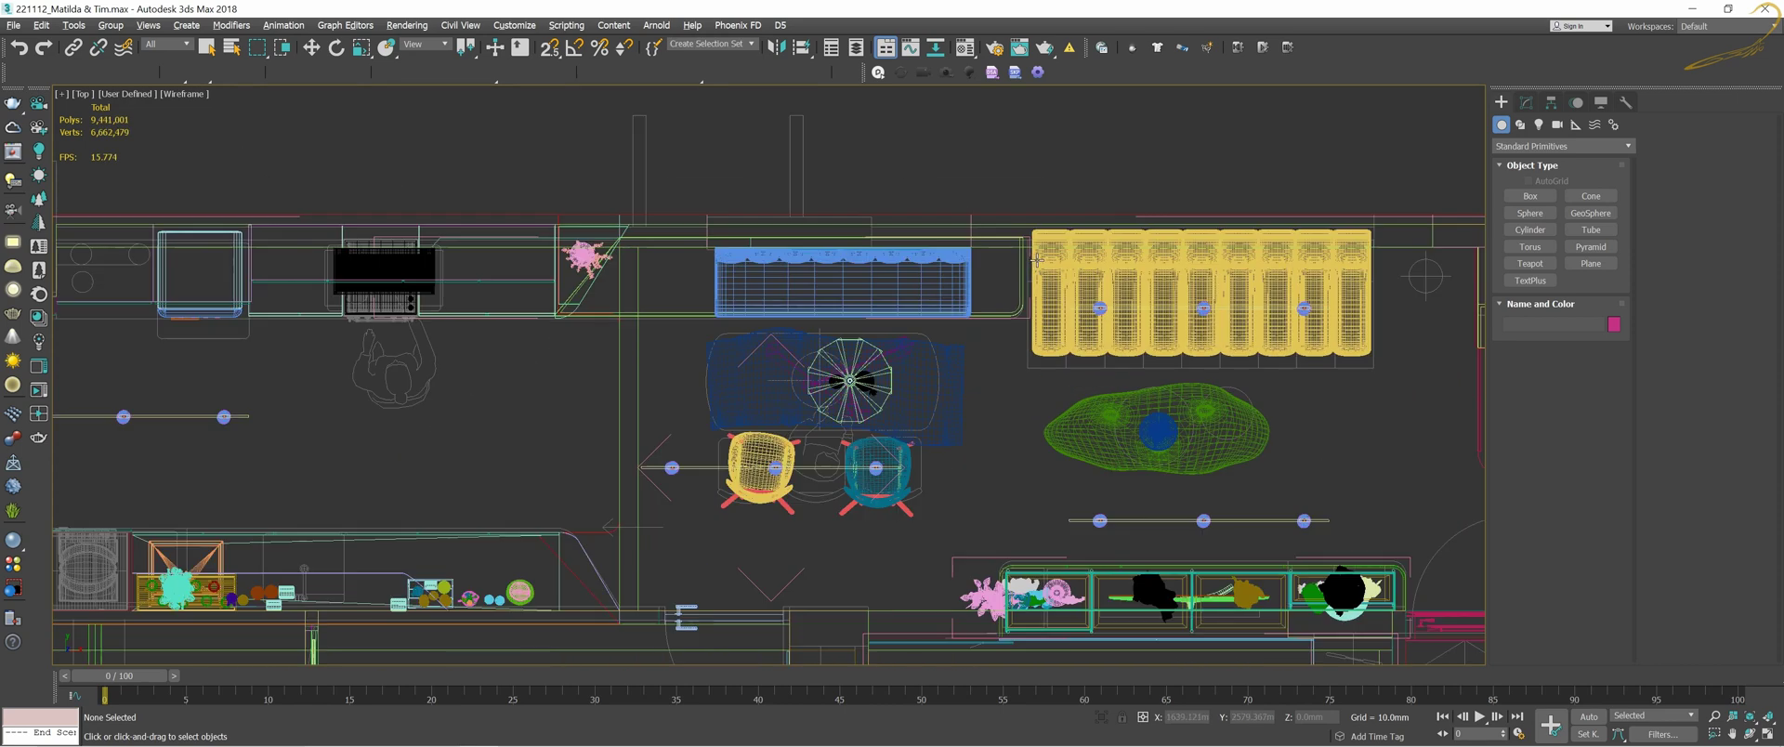
scroll(1037, 260, down, 2)
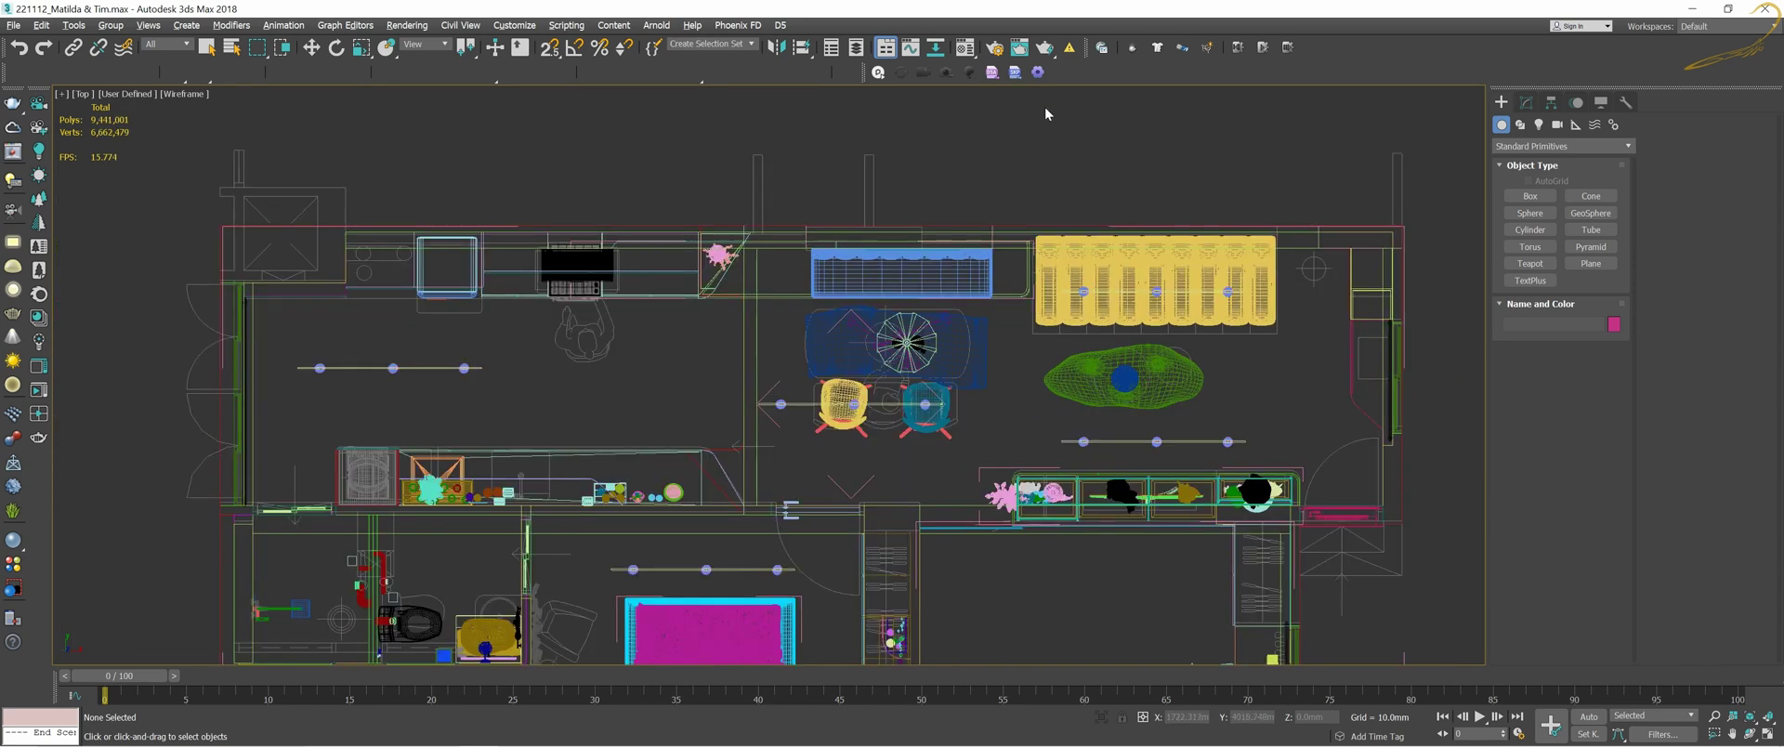
click(1069, 51)
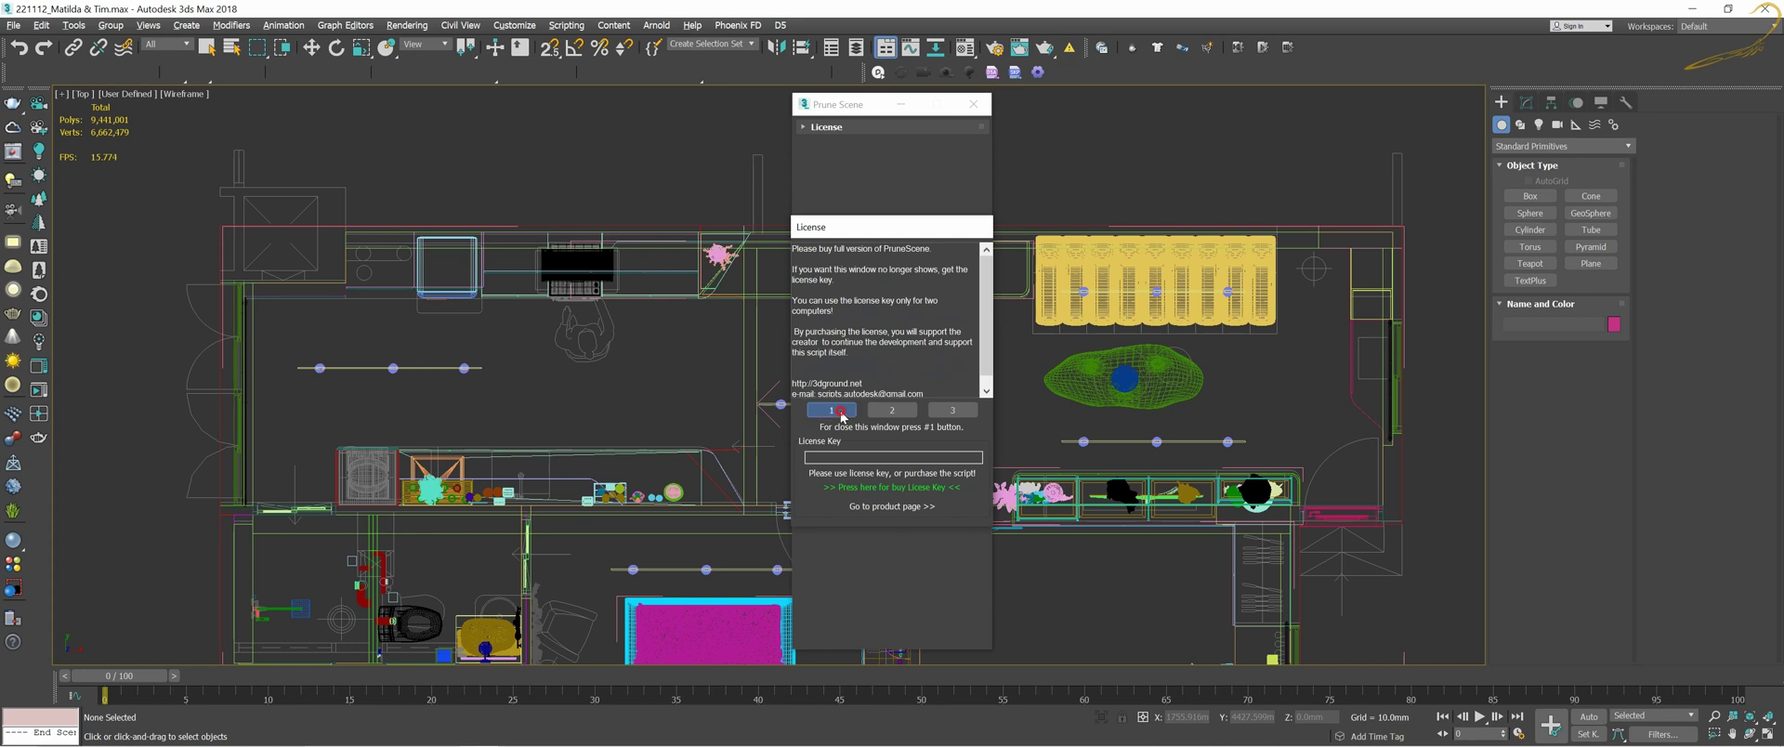
click(840, 411)
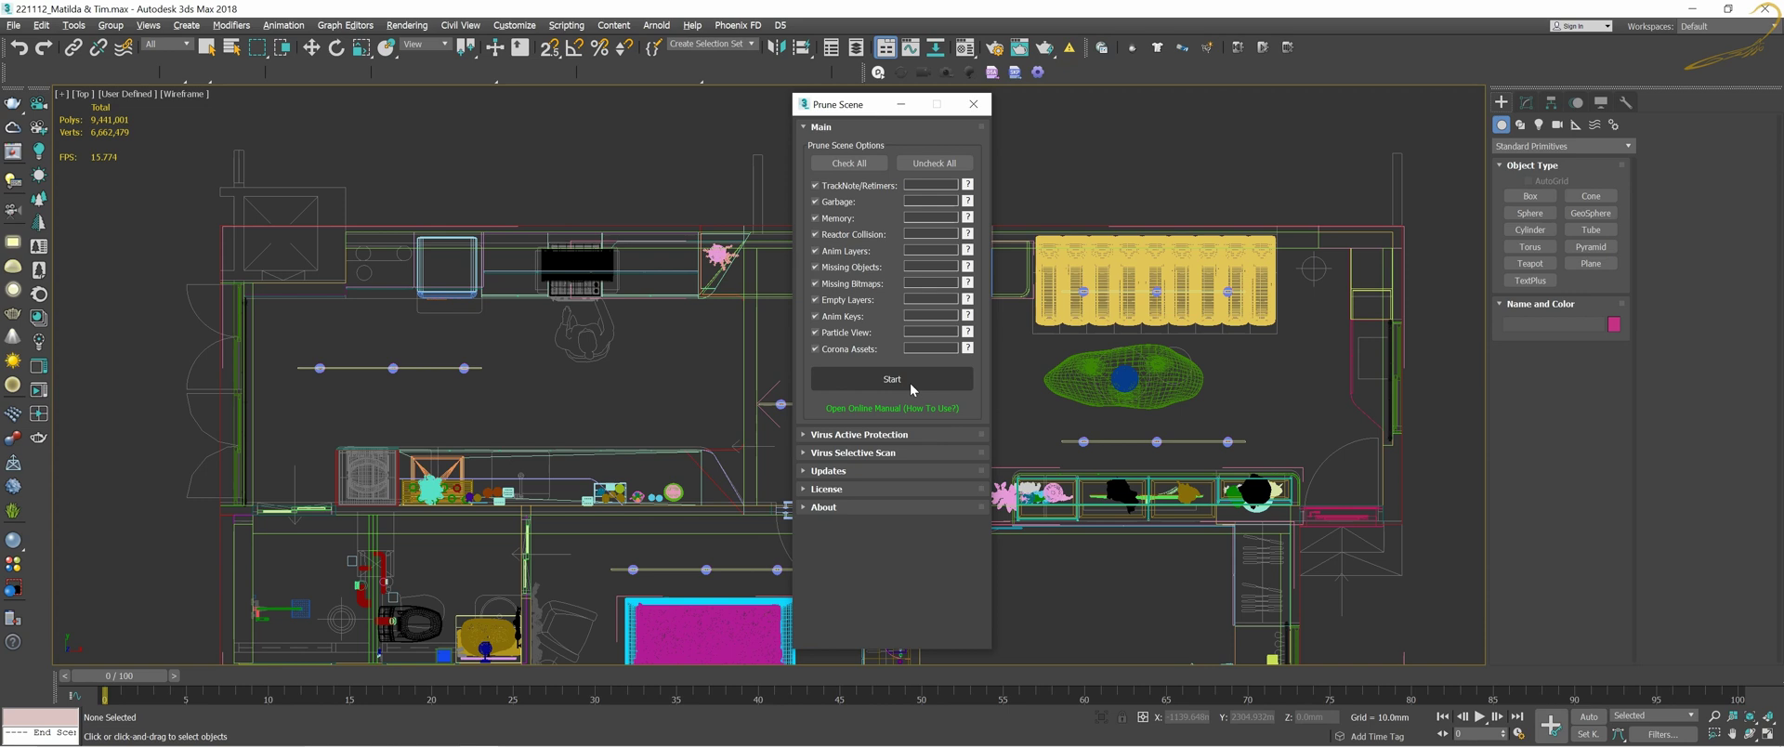
Enable realtime protection under Virus Active Protection and start the scene cleanup
click(895, 435)
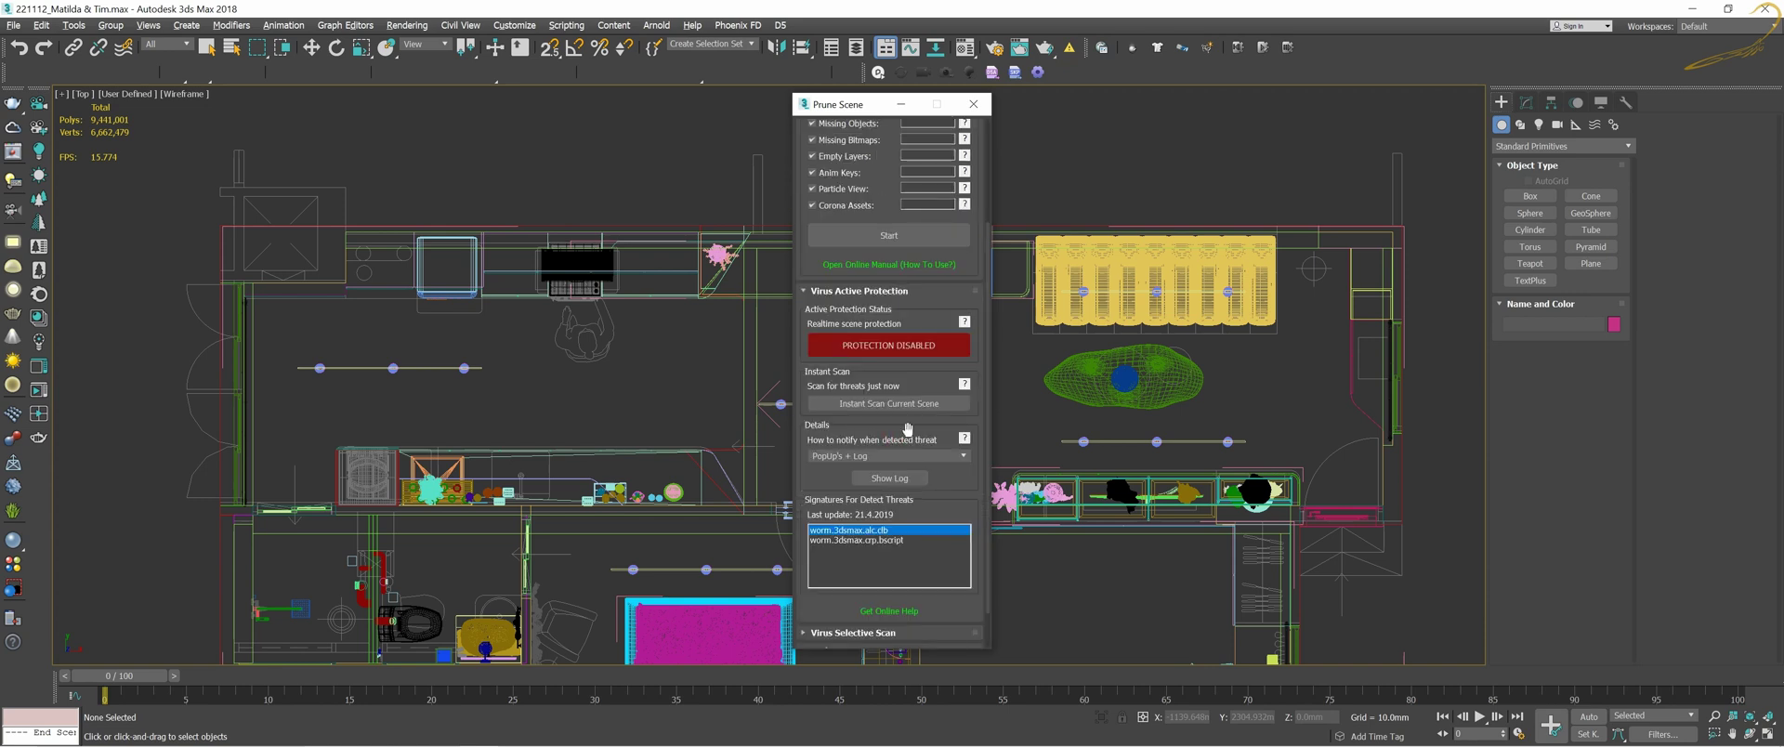
scroll(900, 372, up, 1)
scroll(900, 371, up, 1)
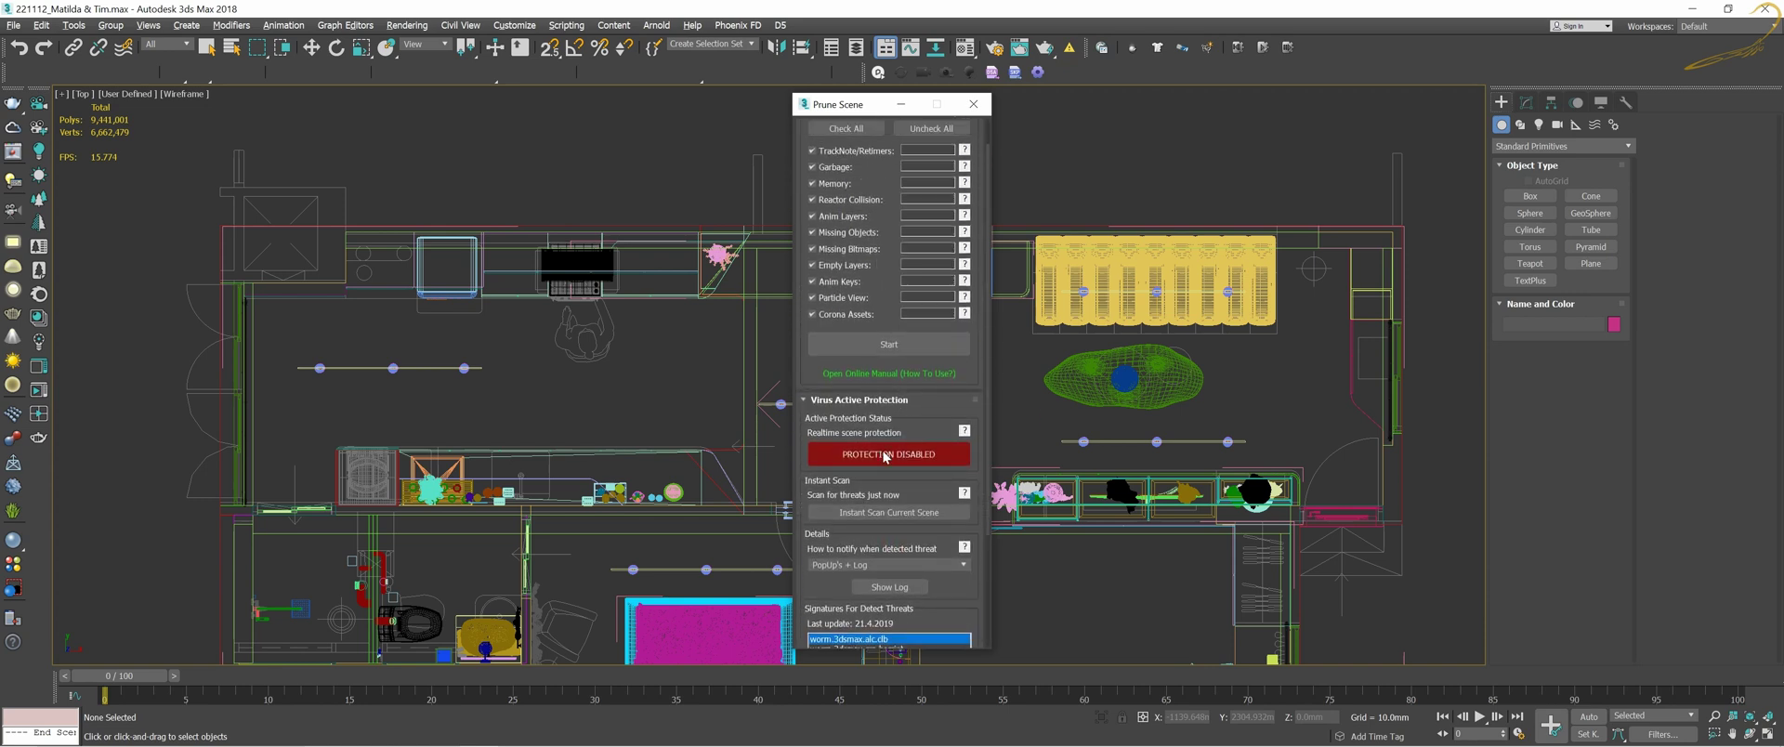
click(885, 455)
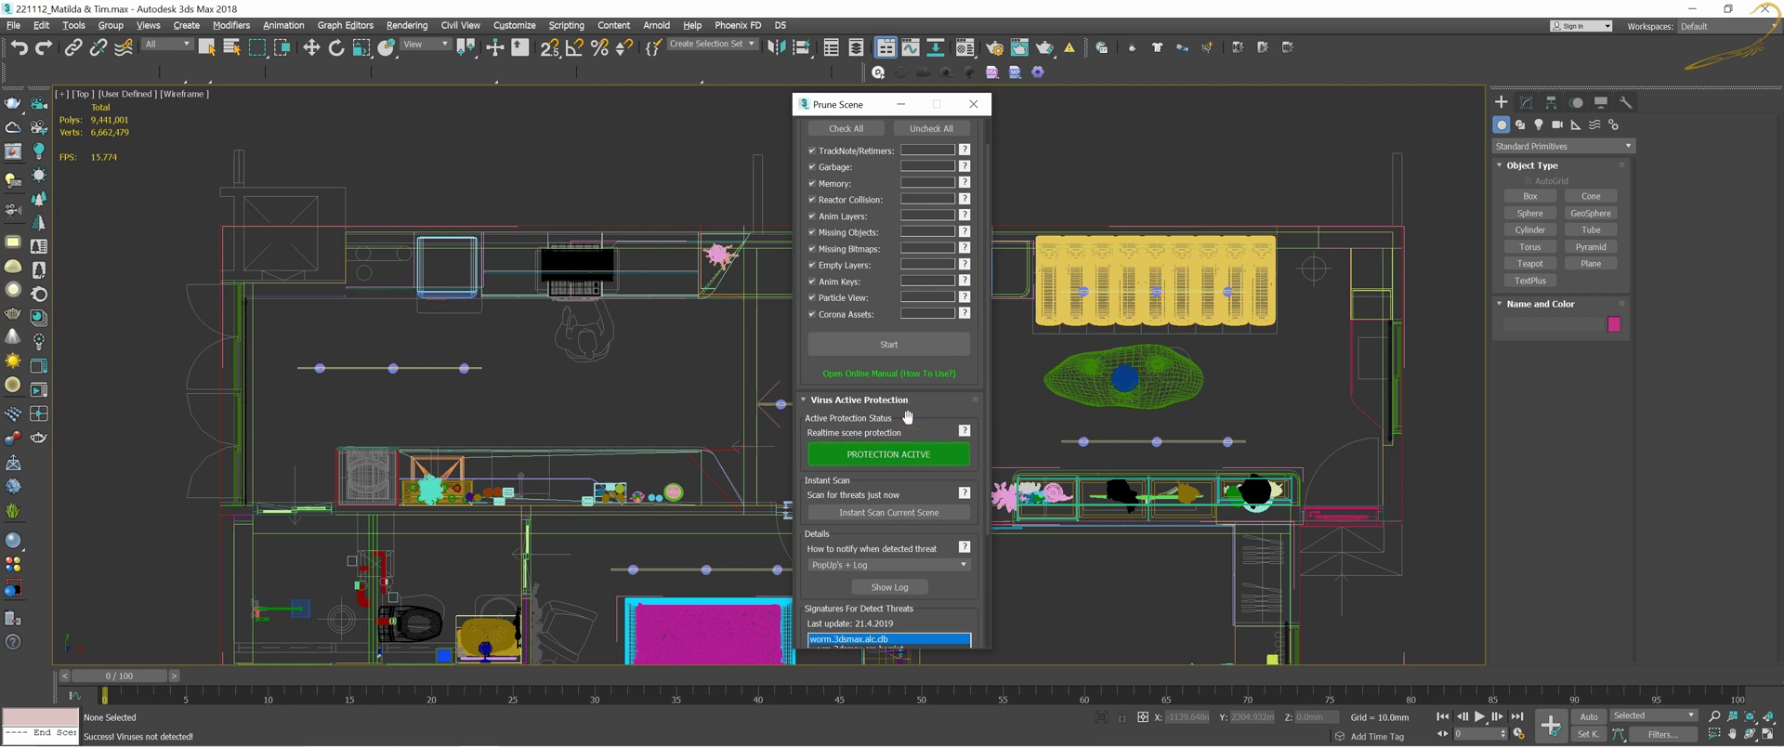
scroll(901, 416, down, 1)
scroll(909, 456, up, 1)
scroll(909, 458, down, 1)
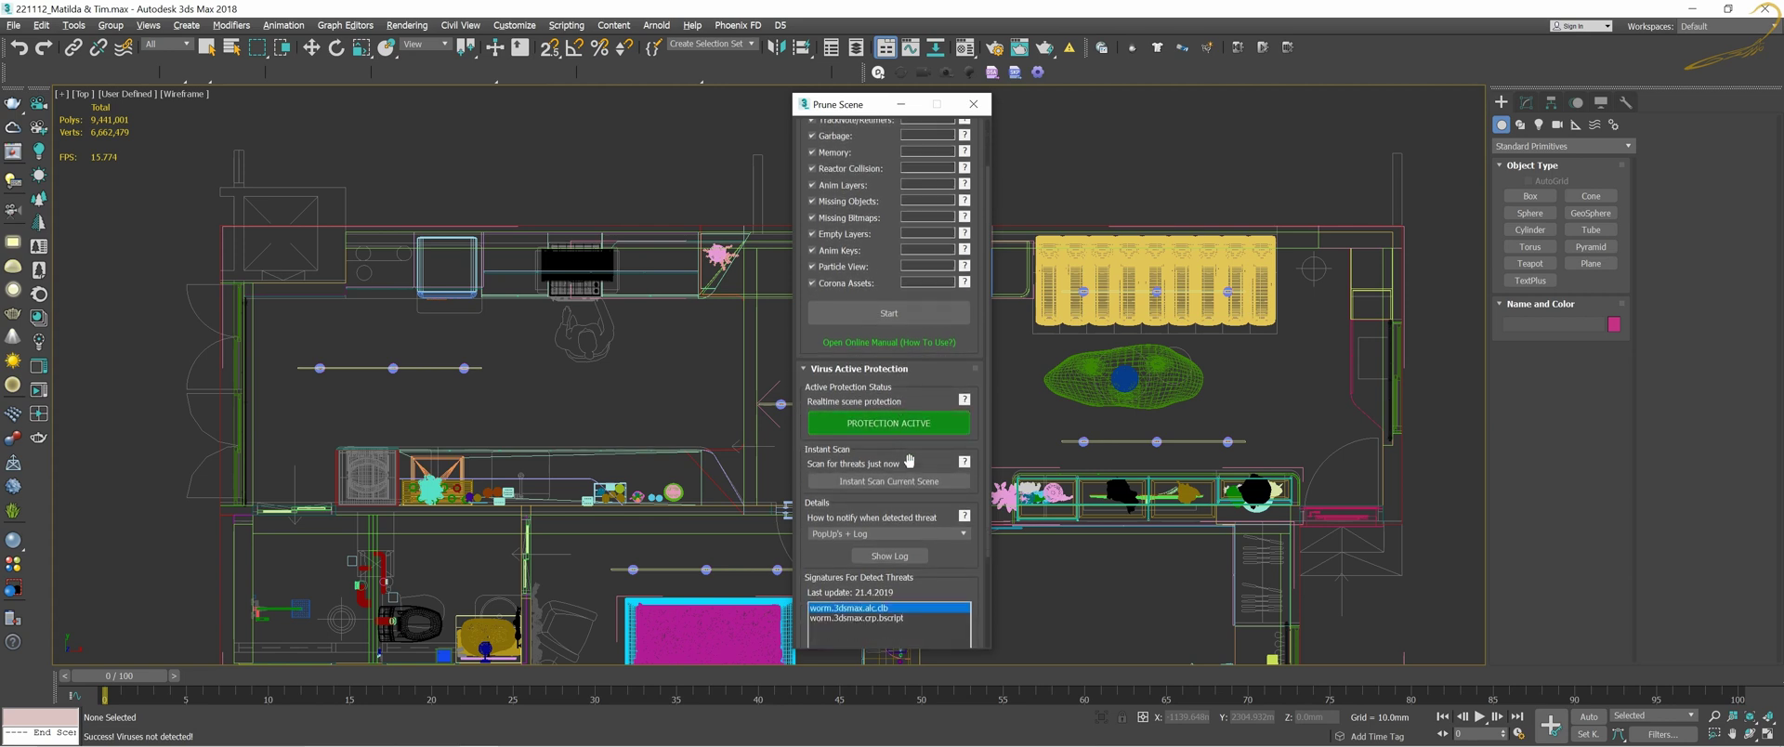
scroll(908, 462, up, 2)
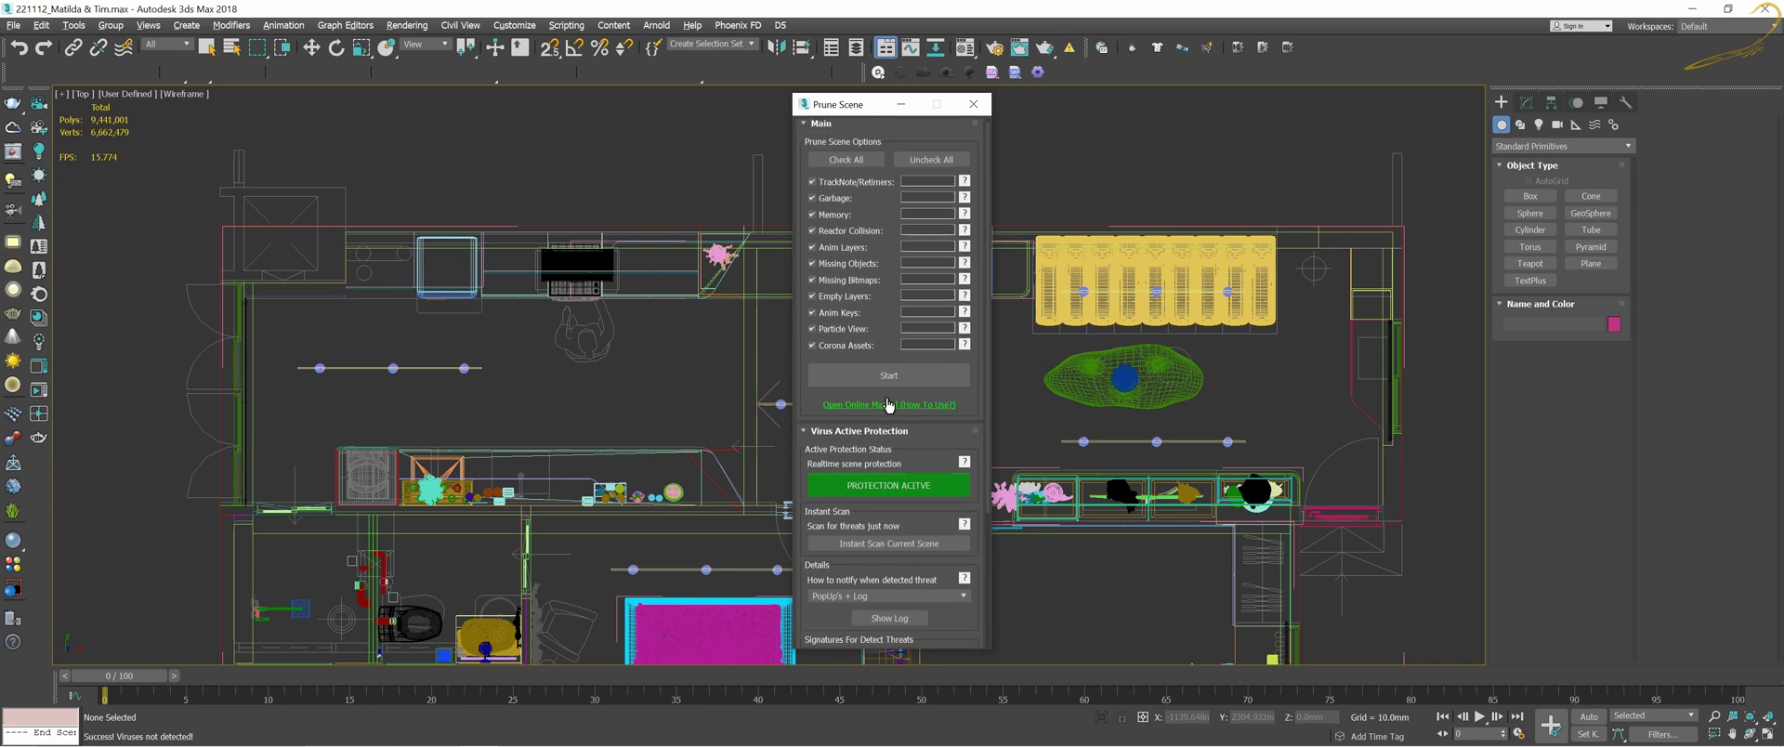
click(891, 376)
Run the Prune Scene cleanup and scroll through the CLEARED / NOT FOUND results
click(877, 376)
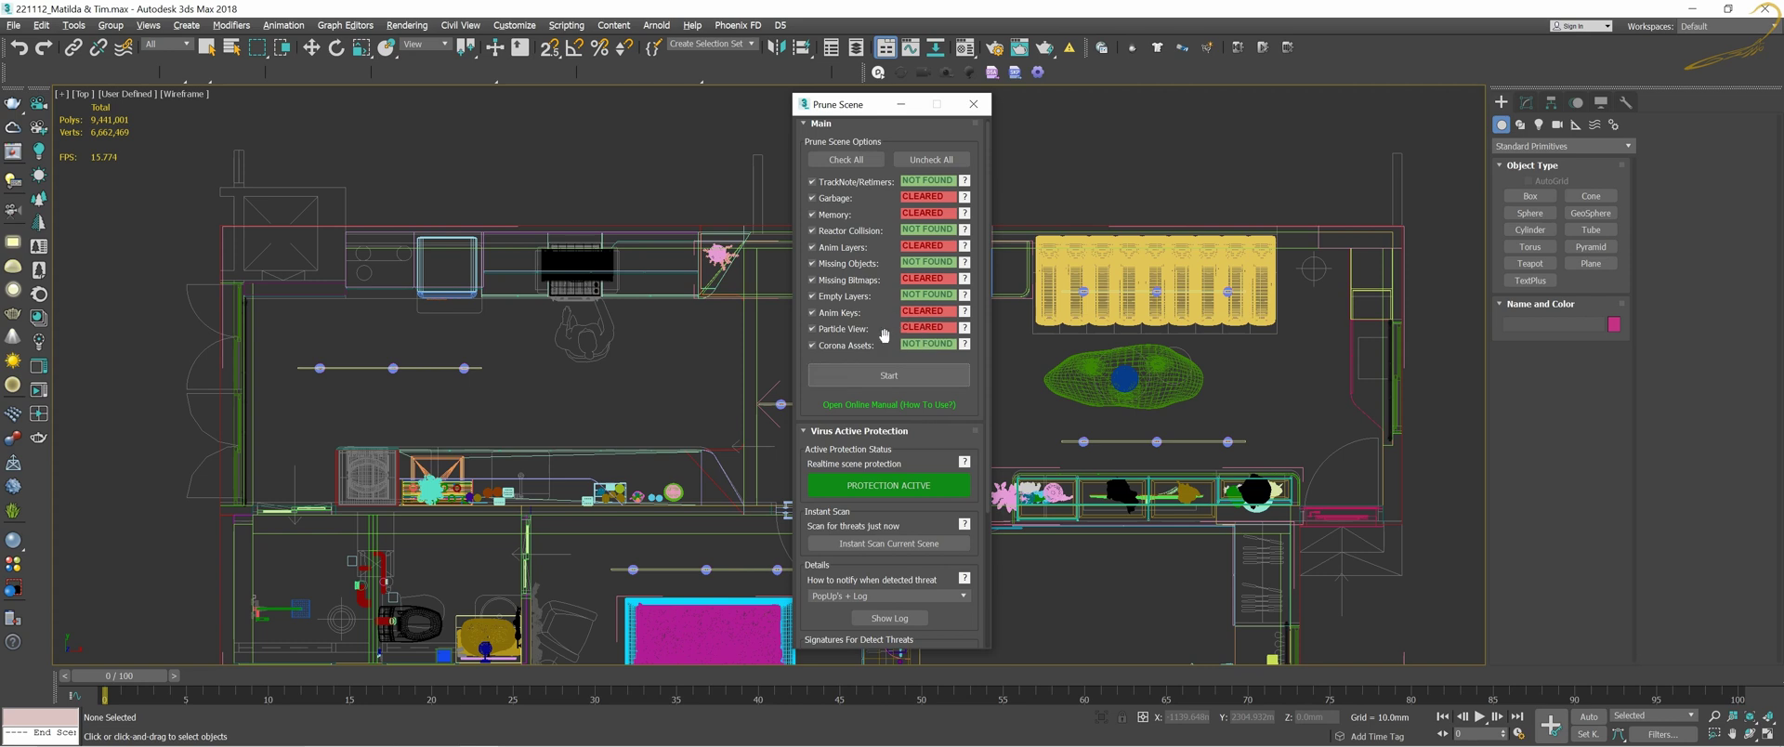
scroll(948, 278, down, 3)
scroll(945, 299, down, 4)
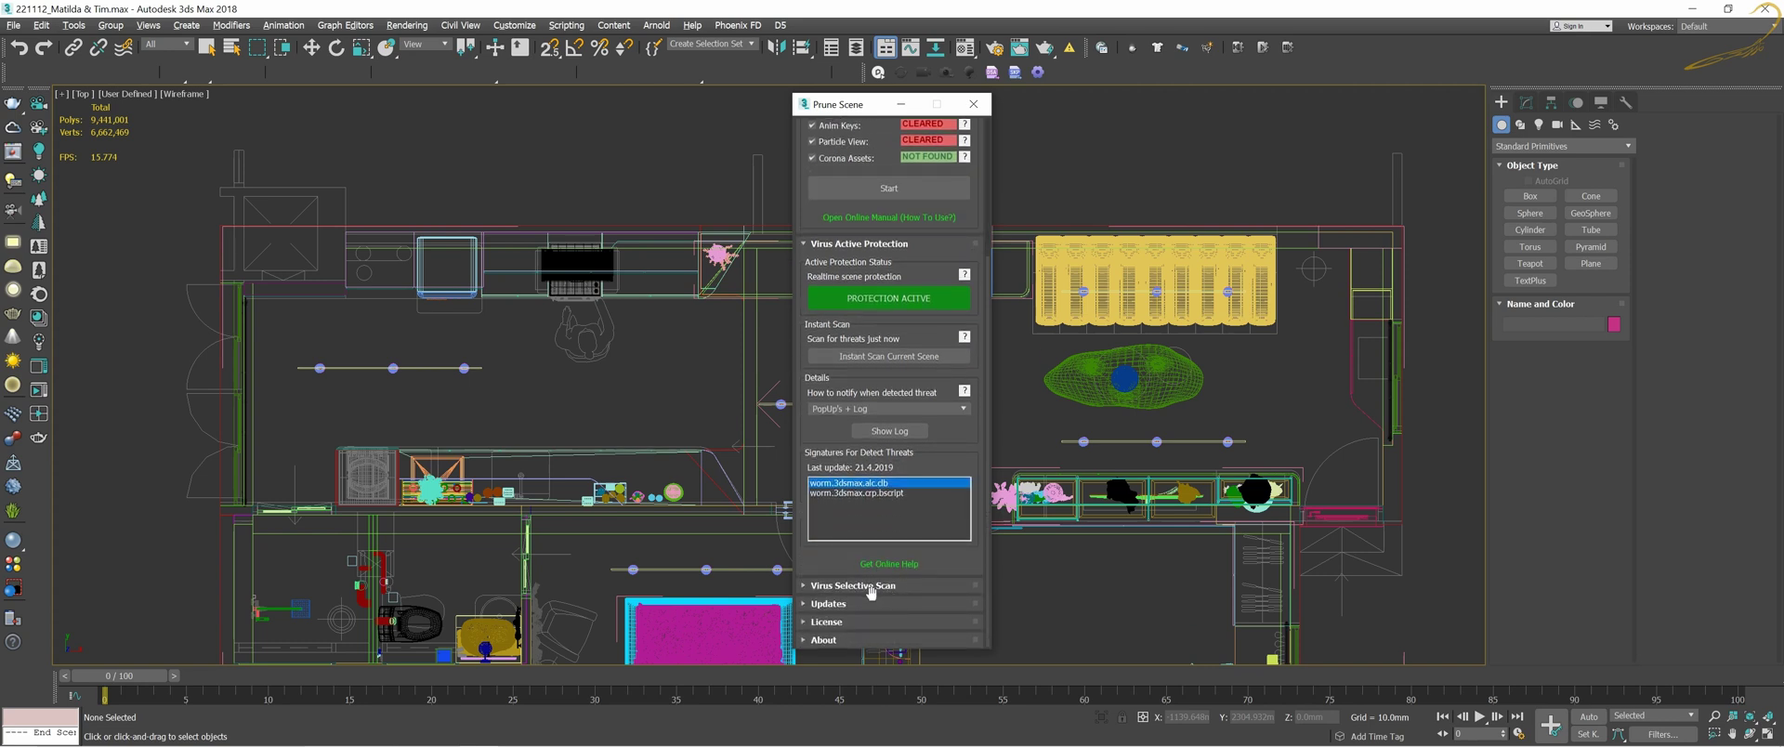
Expand and then collapse the Virus Selective Scan rollout
click(853, 585)
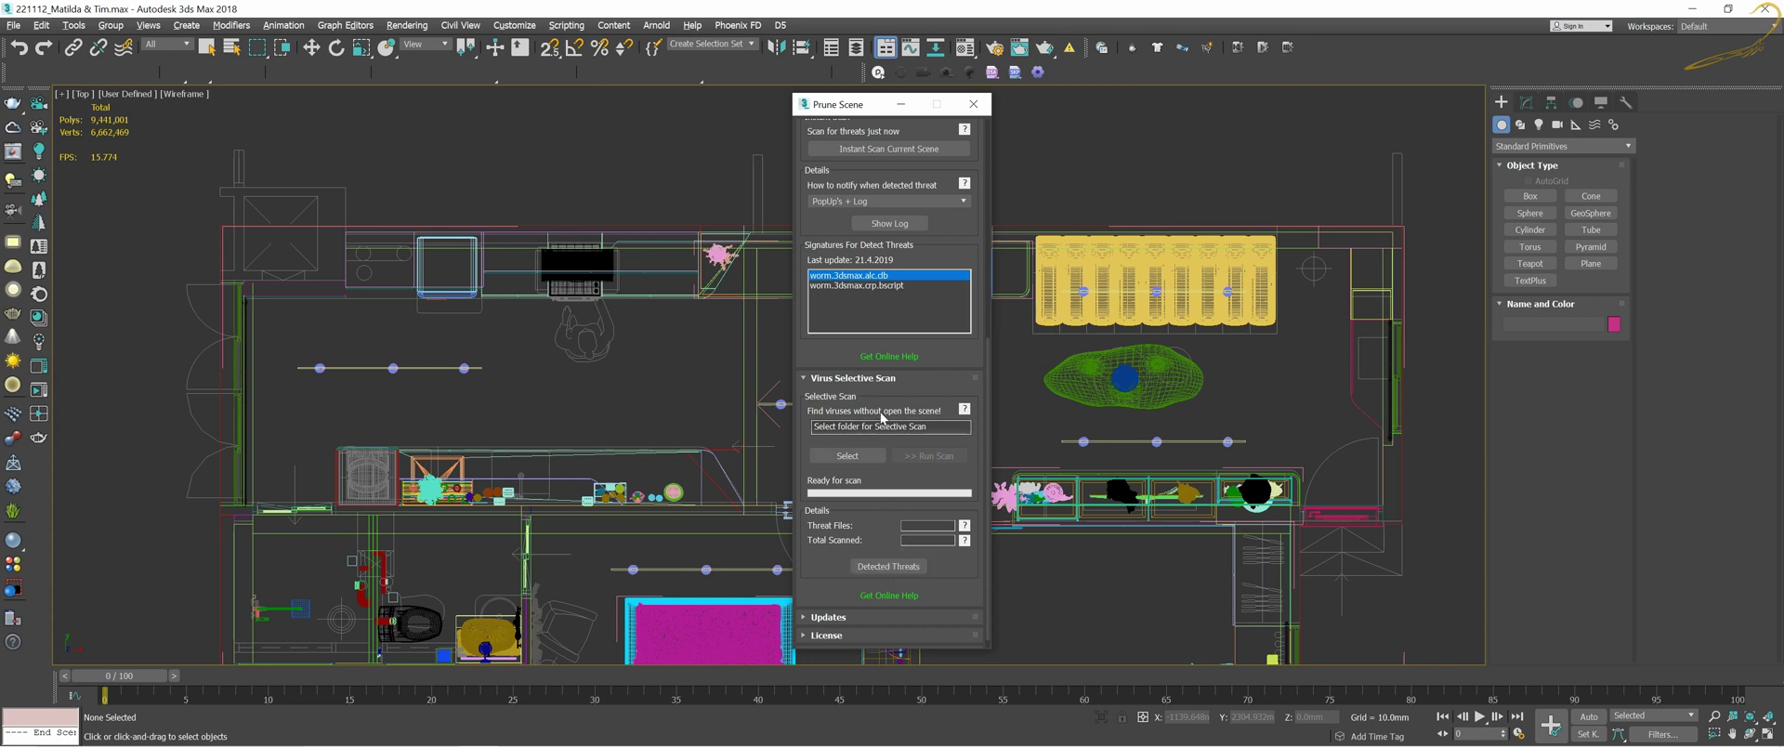
click(866, 379)
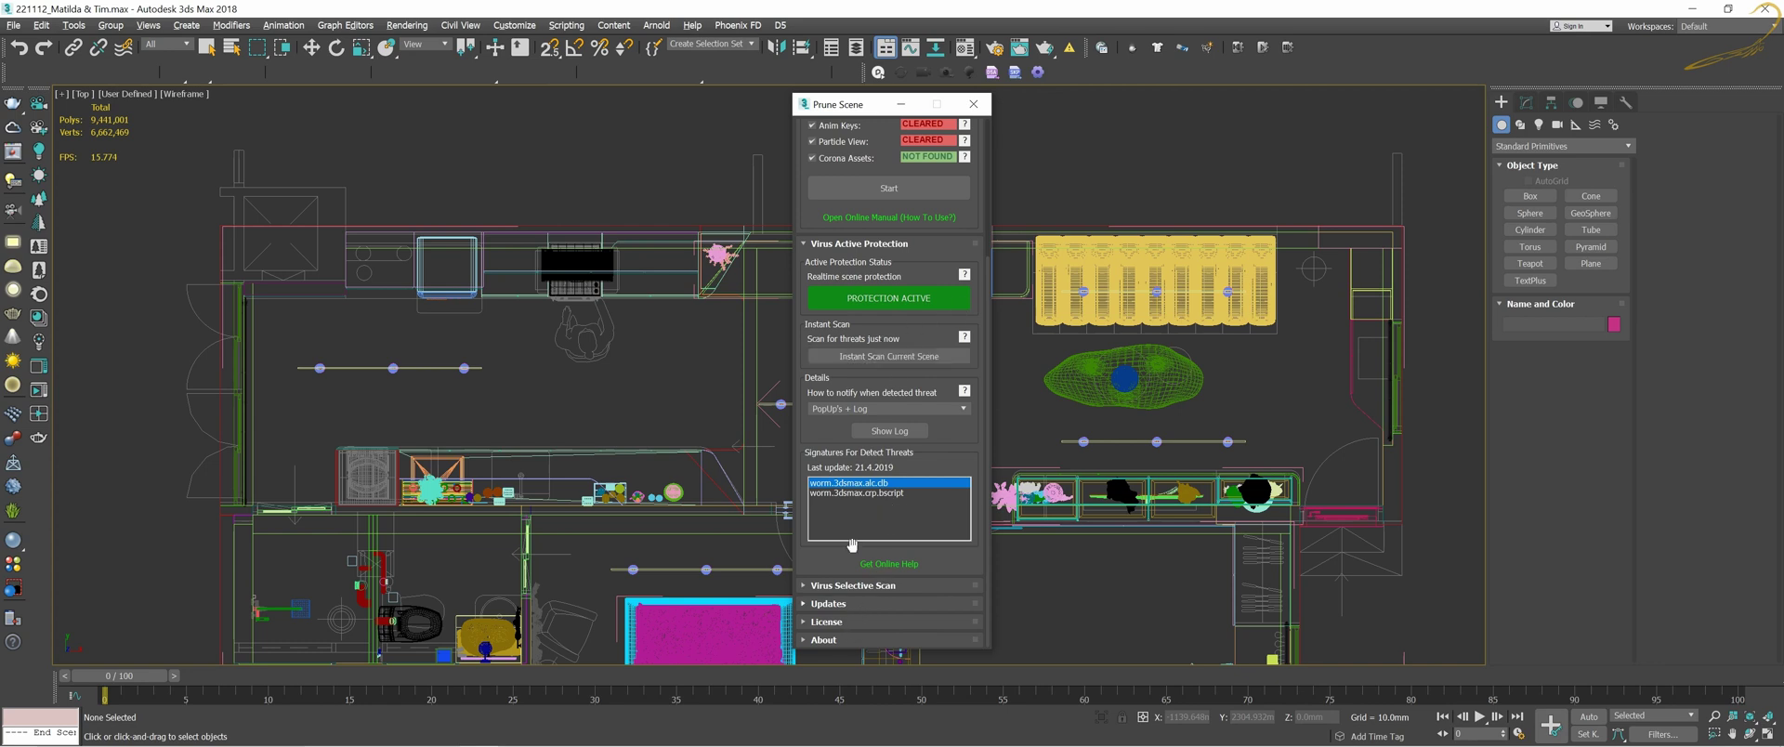
scroll(920, 268, up, 2)
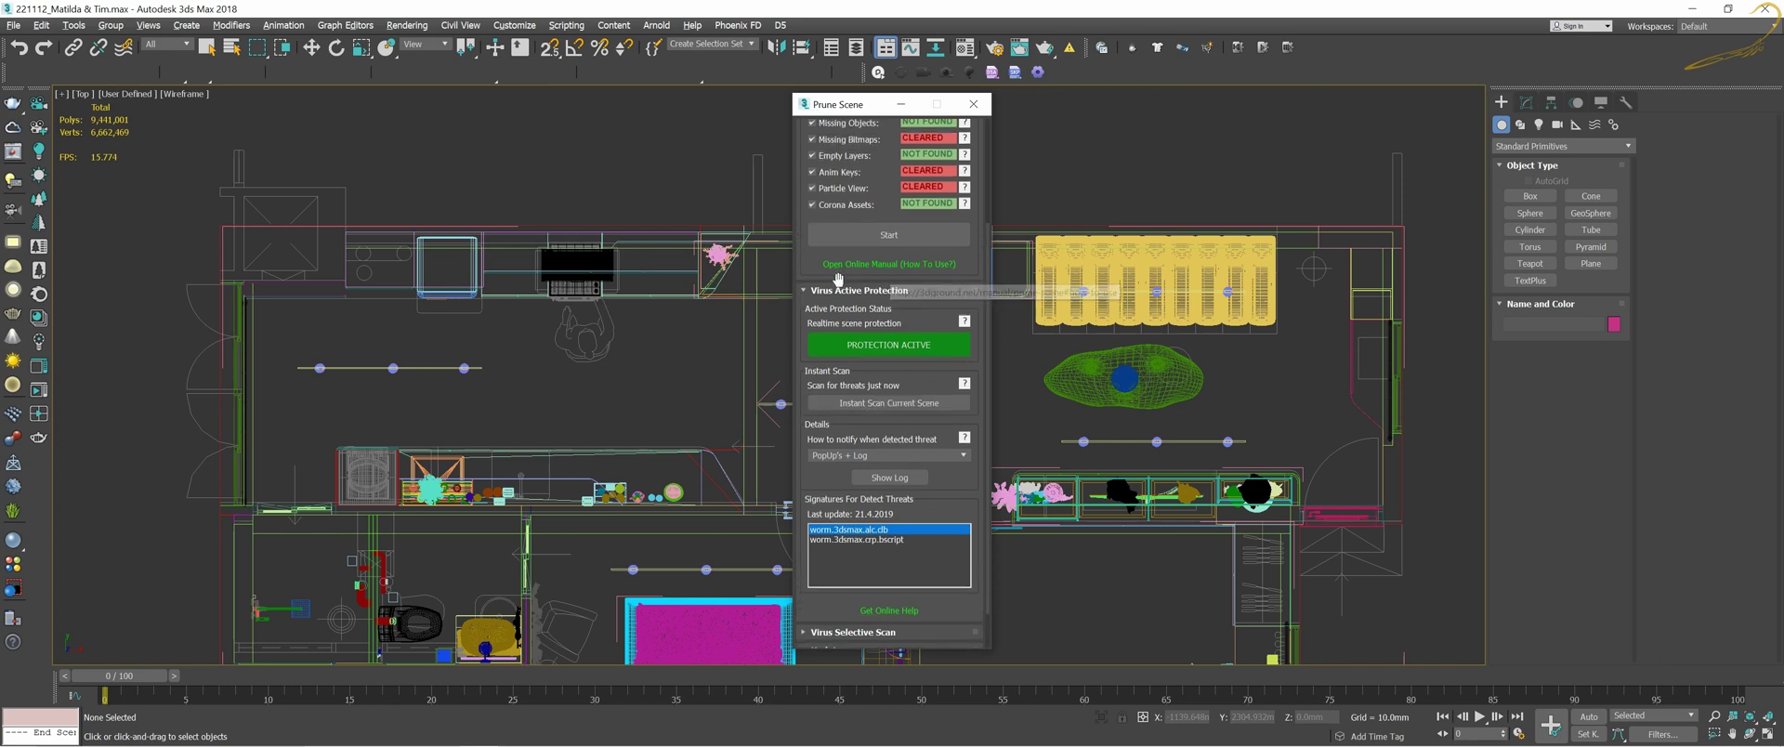
drag(815, 260, 818, 402)
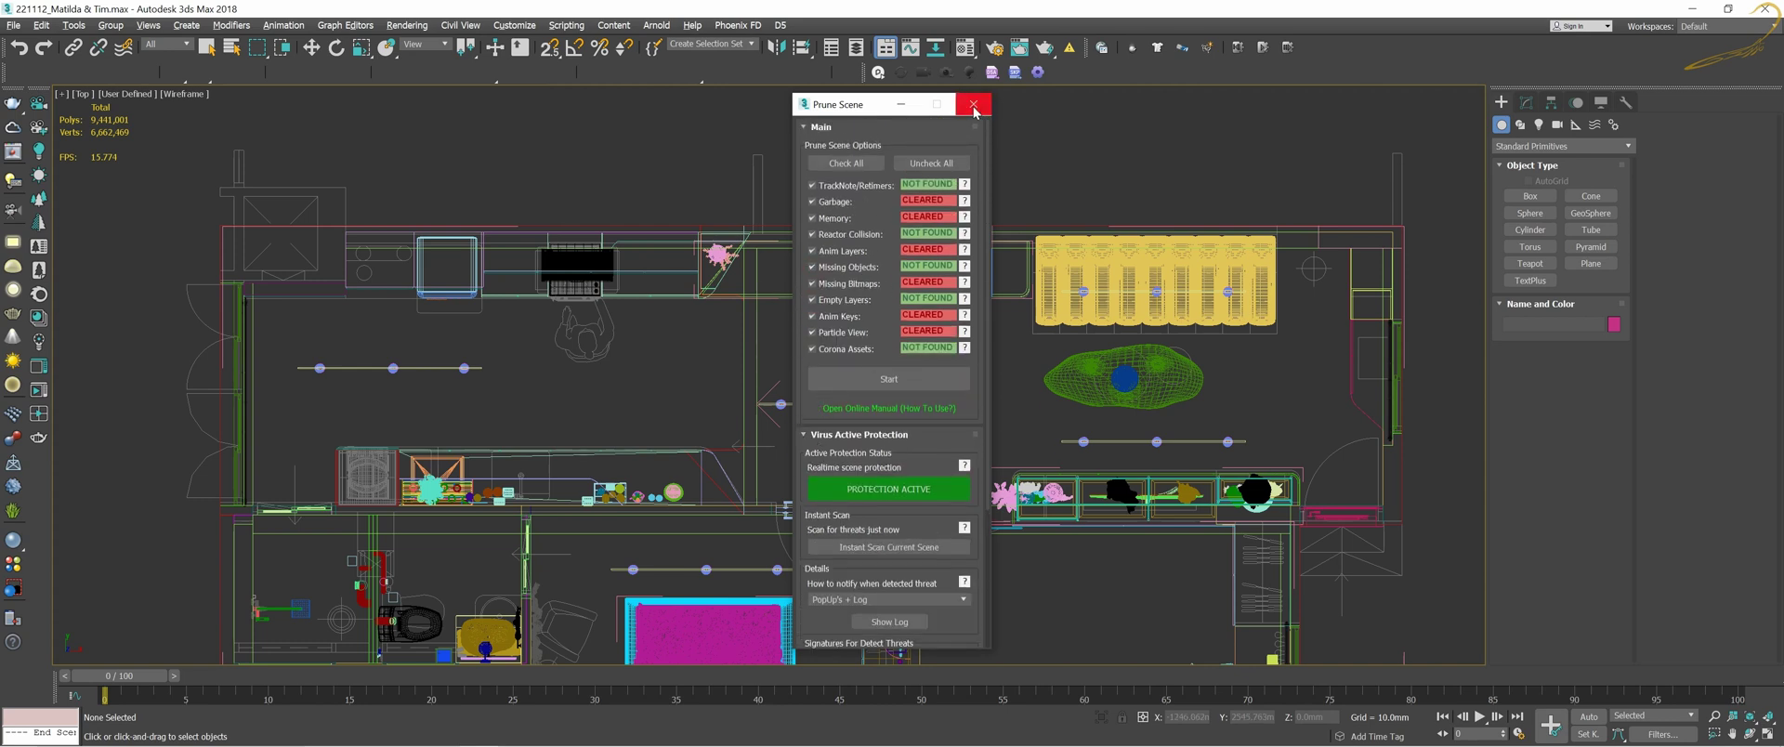
Close the Prune Scene window and save the scene with File > Save
click(973, 105)
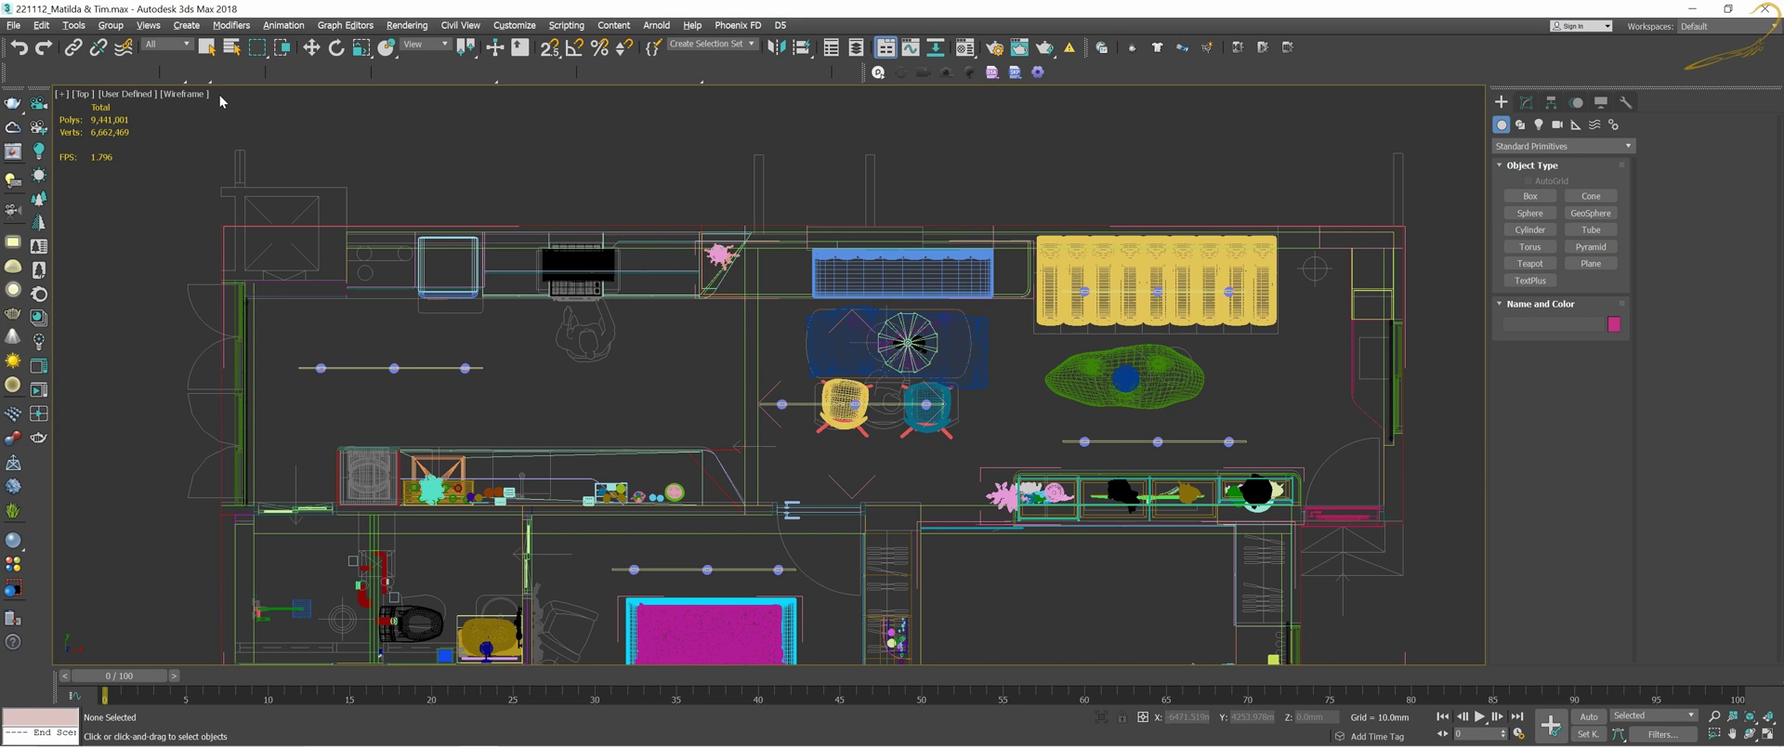
click(15, 26)
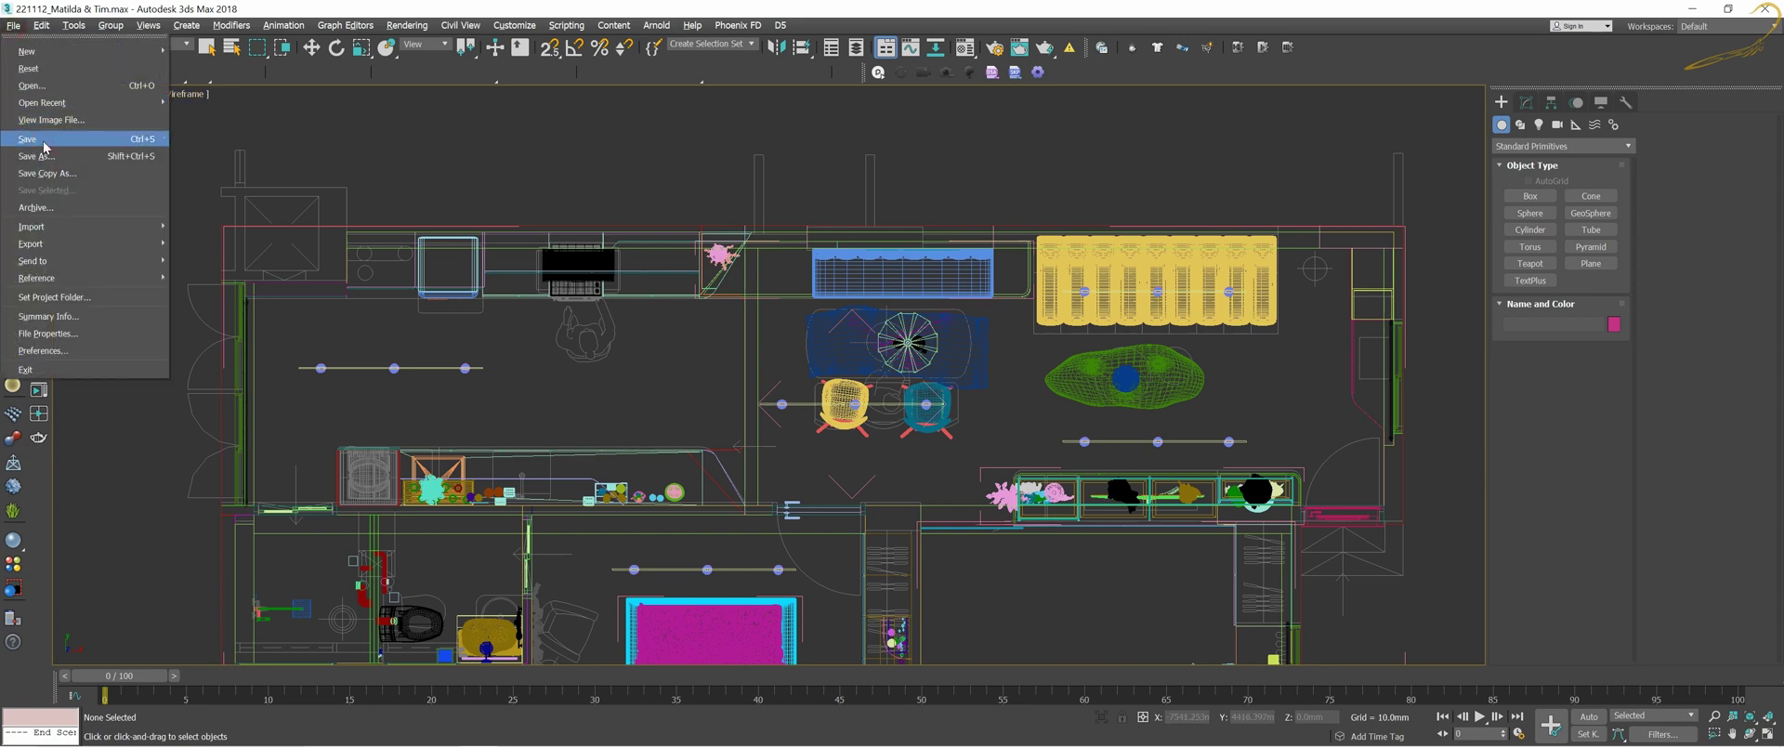
click(44, 139)
Orbit and zoom the Top view into a tilted 3D perspective of the apartment
scroll(976, 327, up, 1)
scroll(942, 294, up, 1)
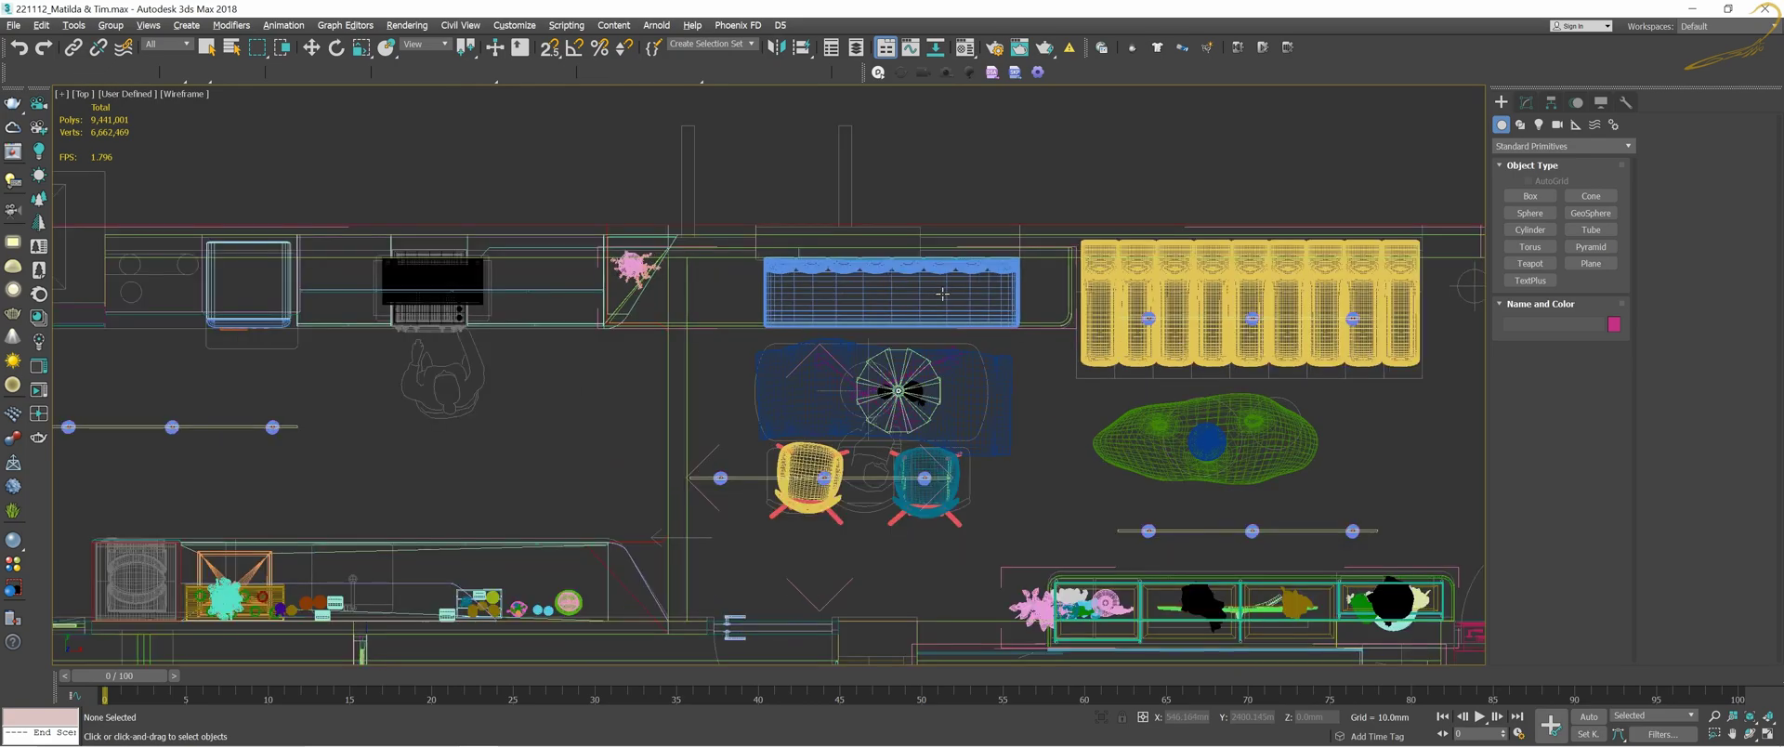
alt+middle_drag(1122, 509, 1111, 470)
key(shift+z)
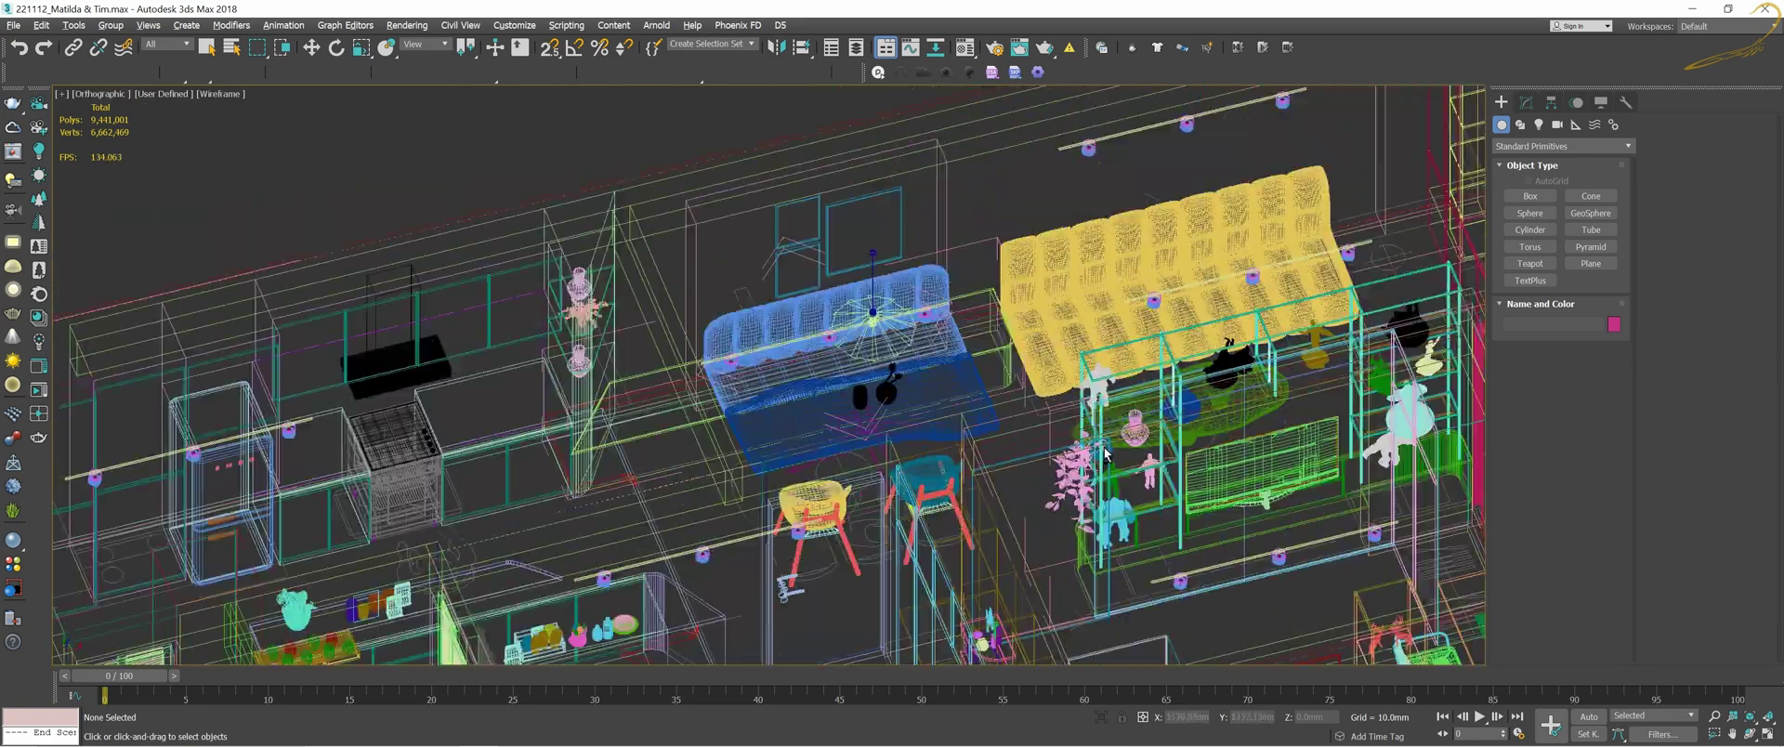
key(shift+z)
key(shift+z)
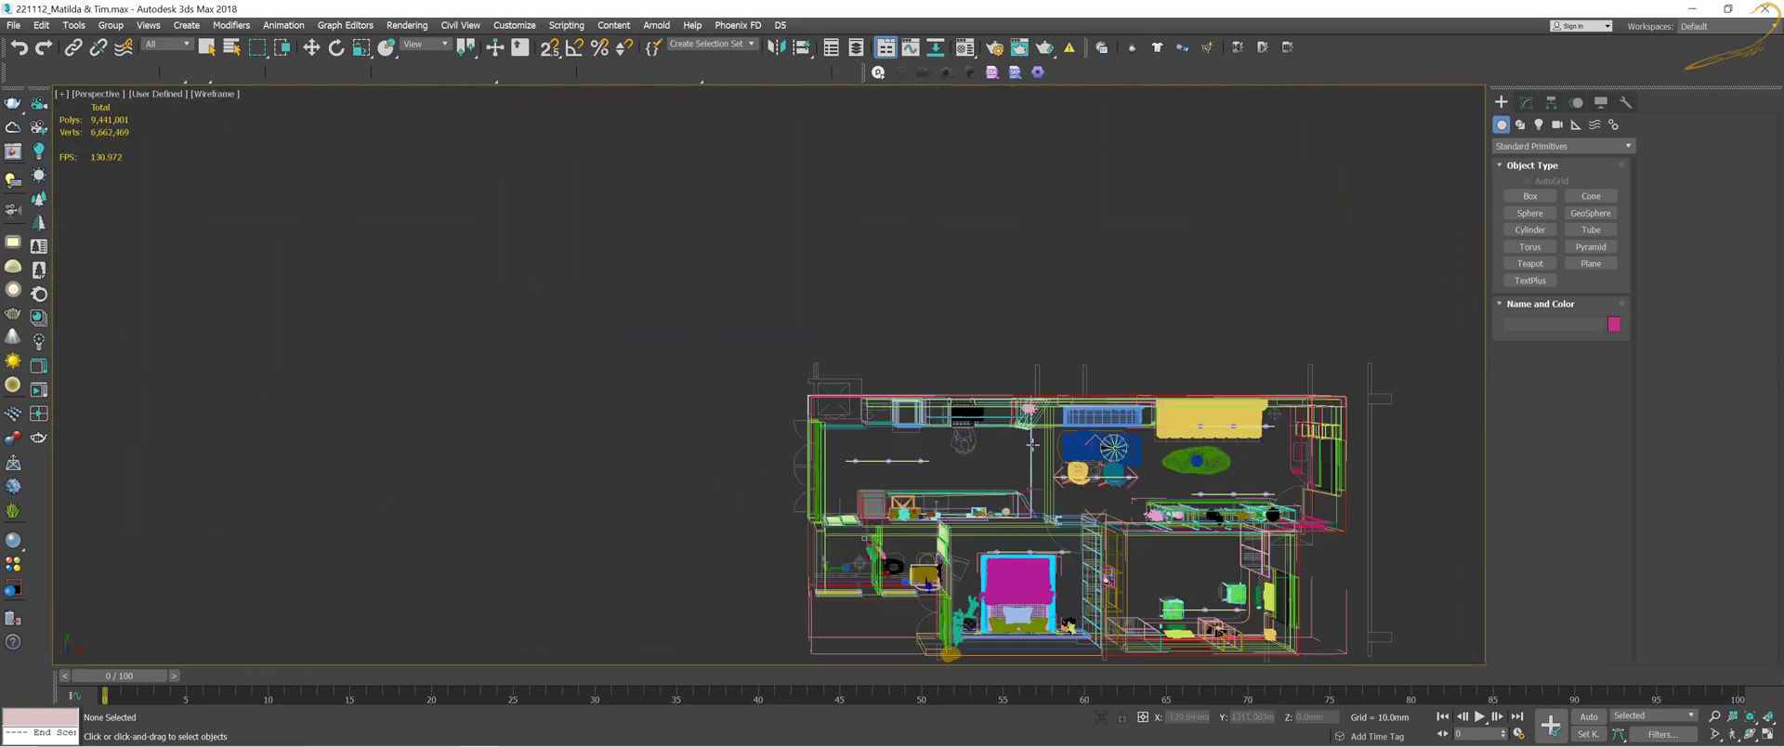
scroll(1035, 443, up, 2)
alt+middle_drag(1035, 442, 919, 410)
scroll(955, 381, up, 3)
Return to the four-view layout and maximize the CoronaCamera_KITCHEN viewport
key(alt+w)
click(1004, 462)
key(alt+w)
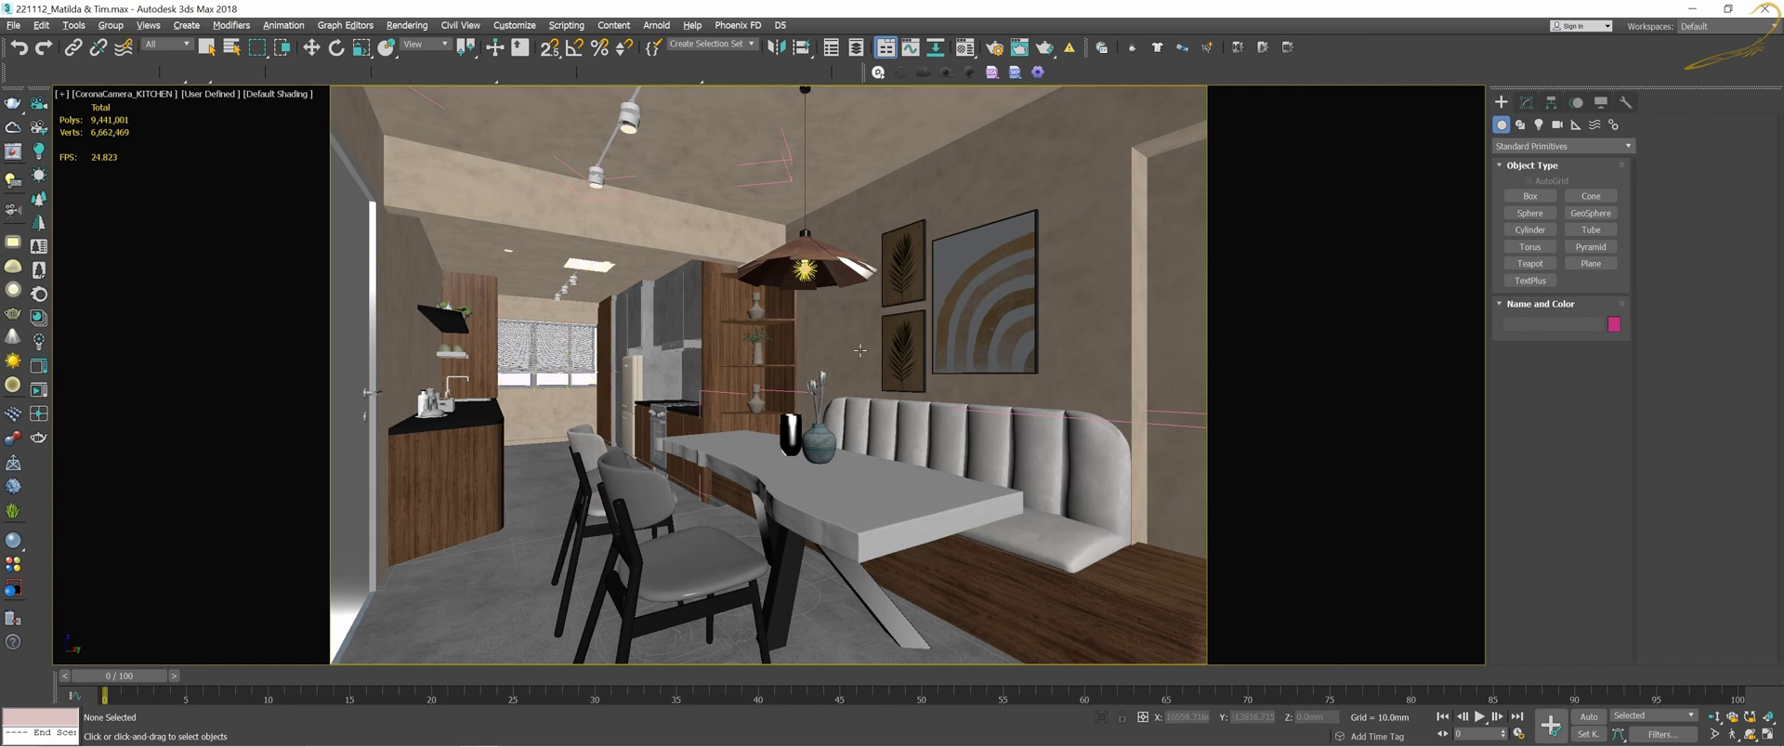
key(alt+w)
click(1044, 353)
key(alt+w)
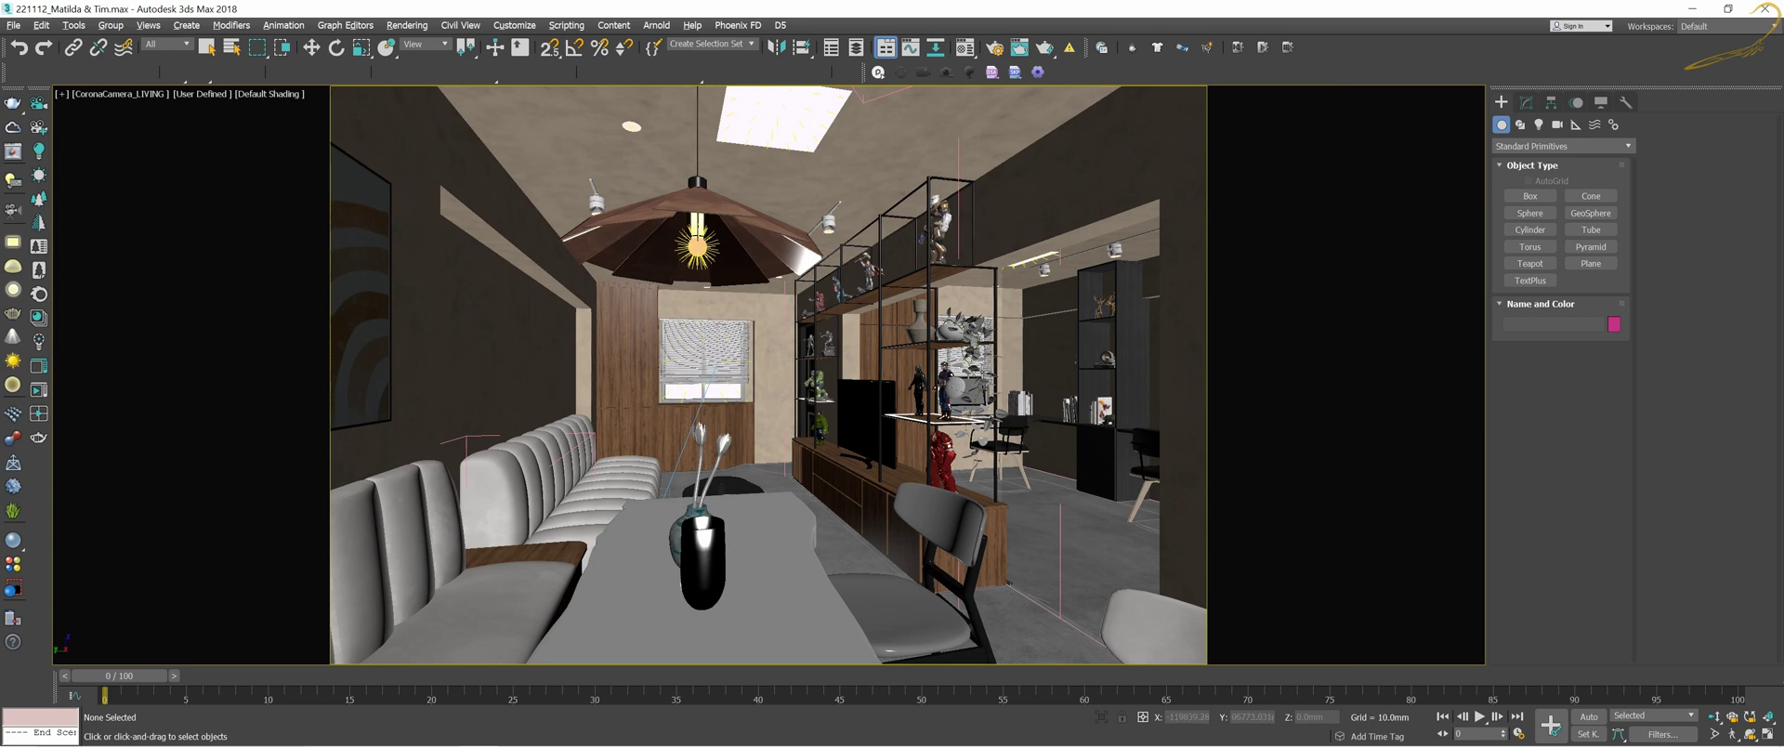
key(alt+w)
key(alt+w)
key(alt+w)
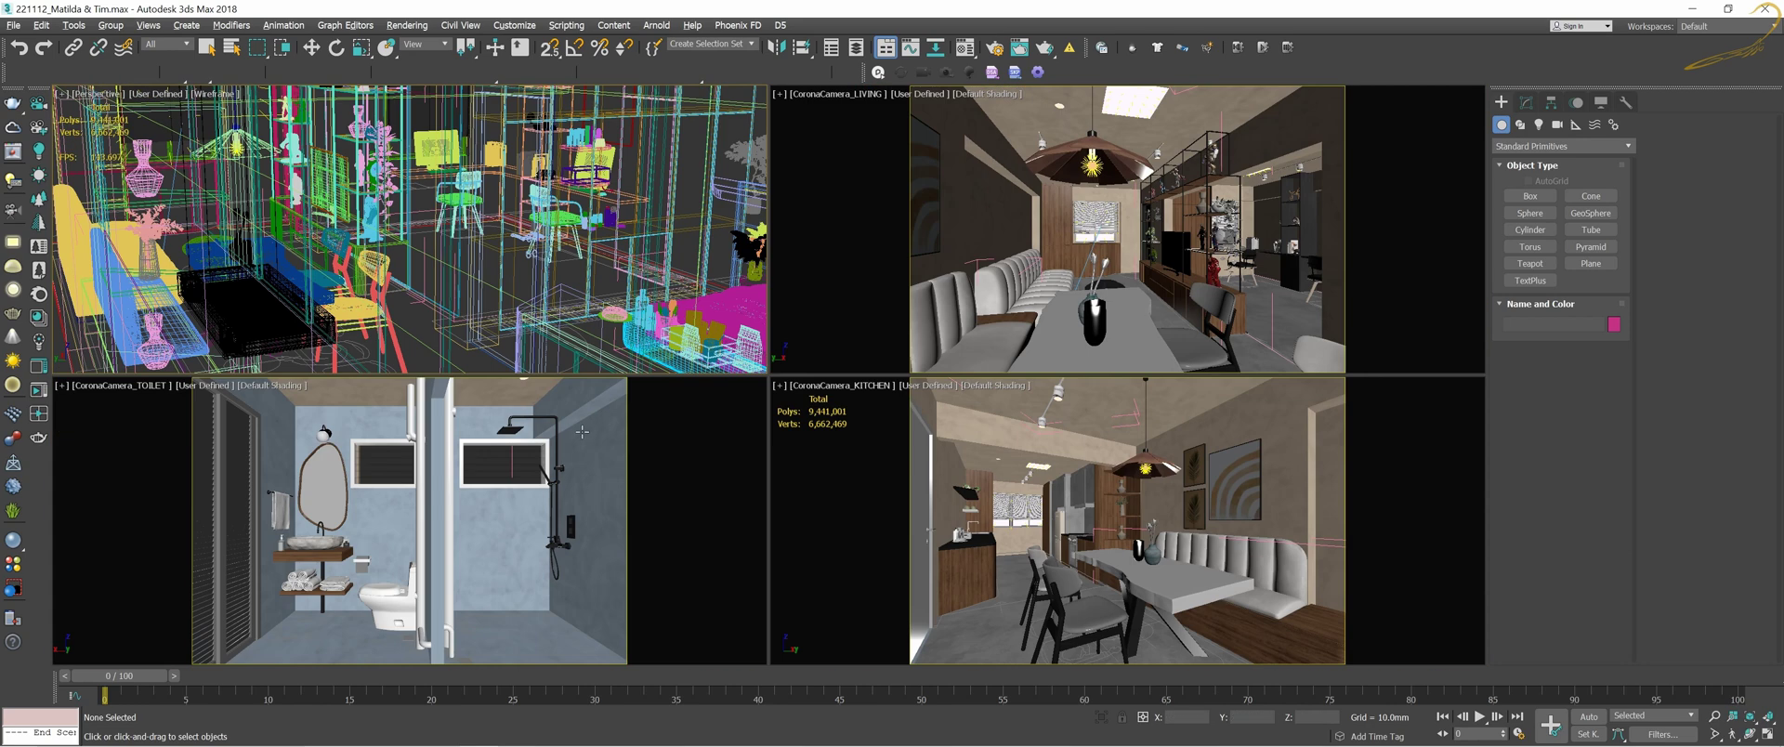
click(582, 431)
key(alt+w)
right_click(812, 352)
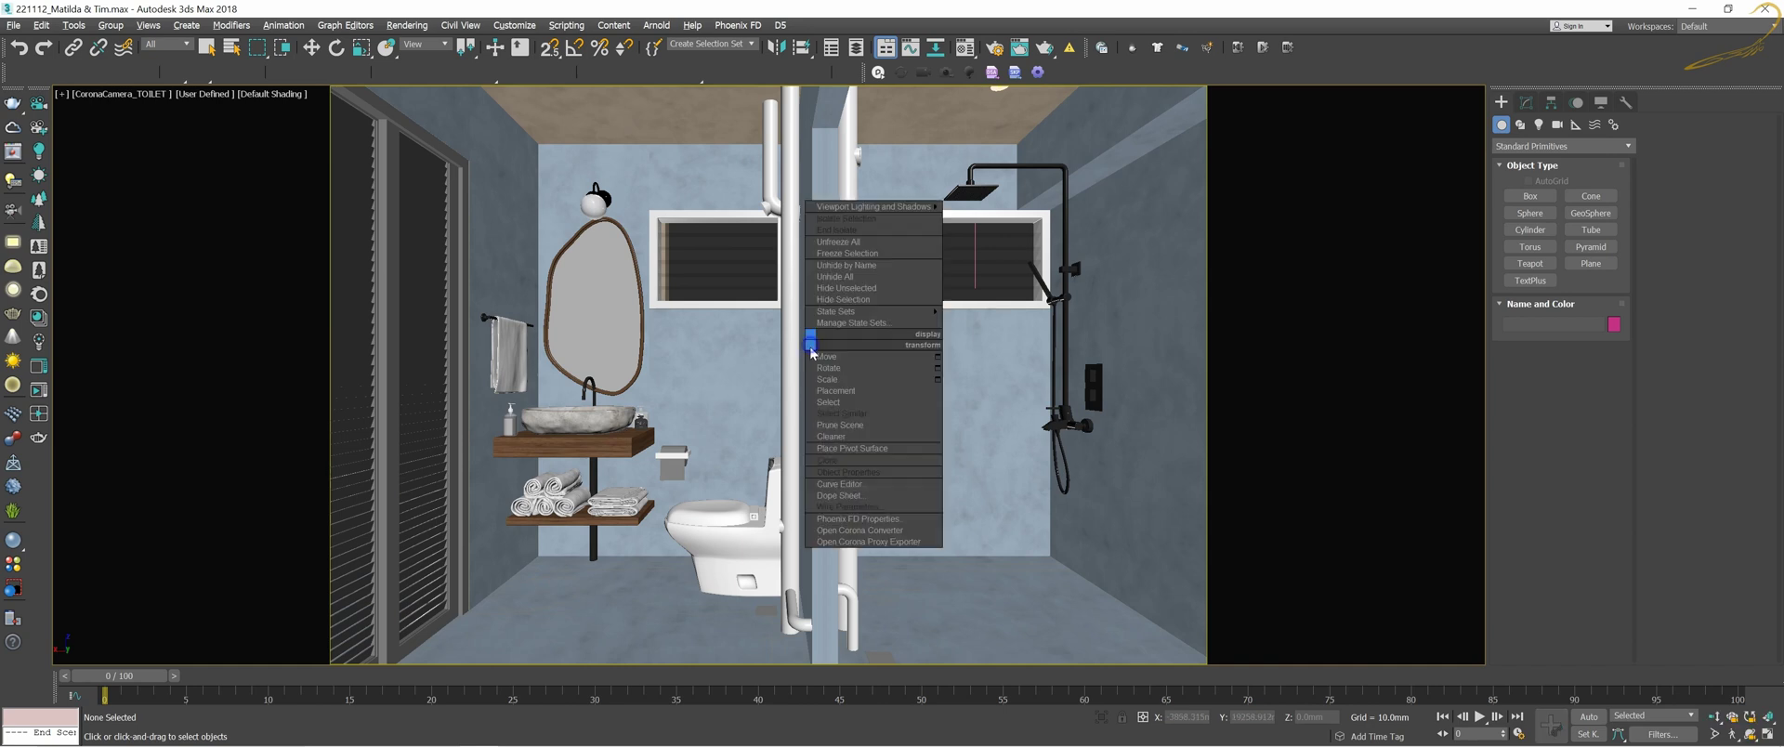
key(Escape)
key(alt+w)
click(705, 258)
key(alt+w)
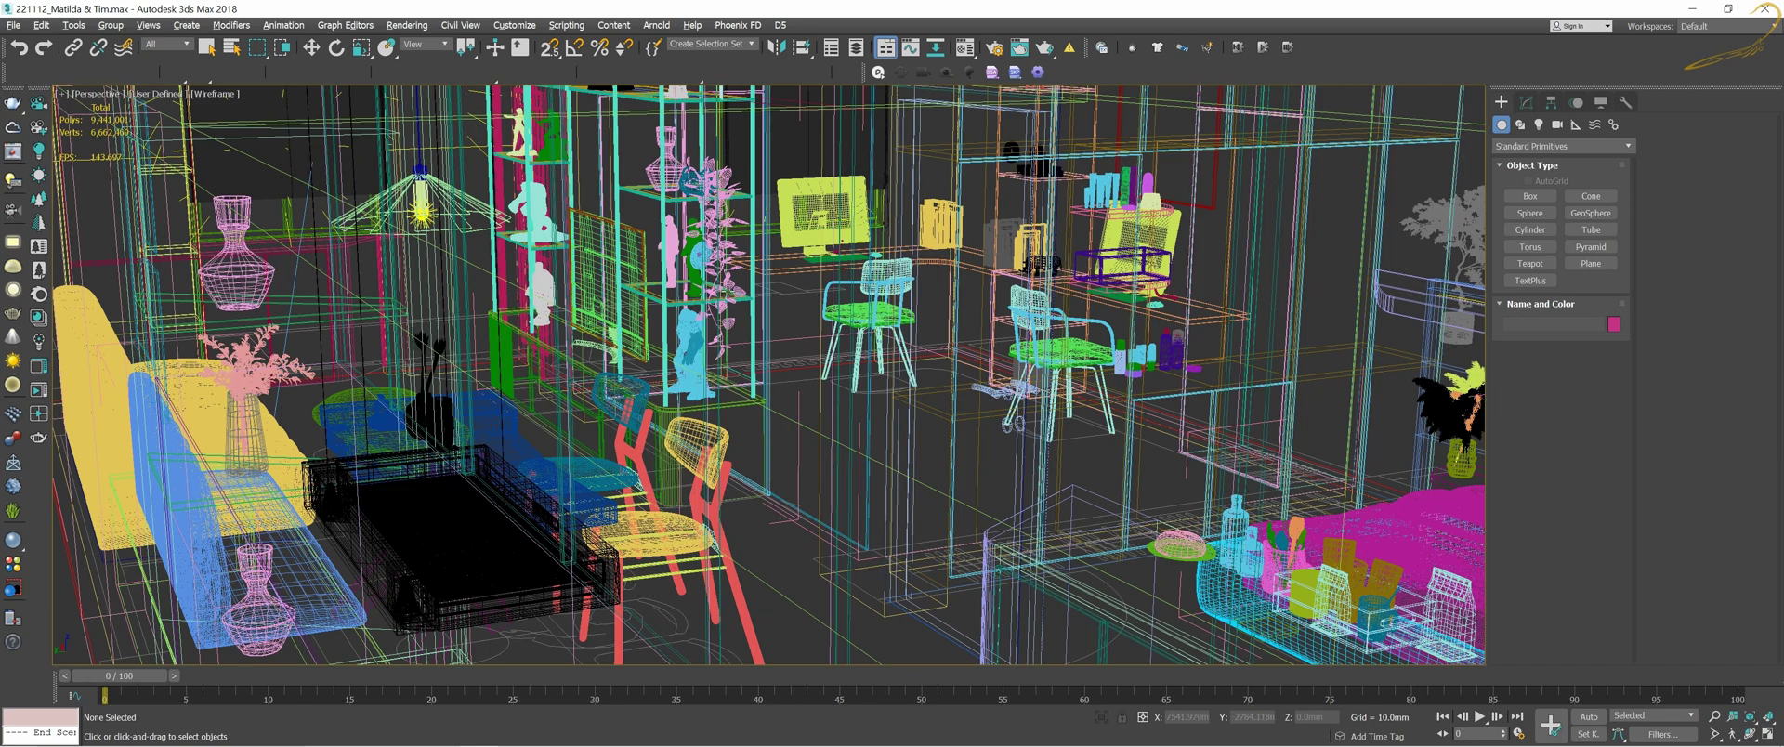
key(t)
scroll(1083, 446, up, 2)
key(alt+w)
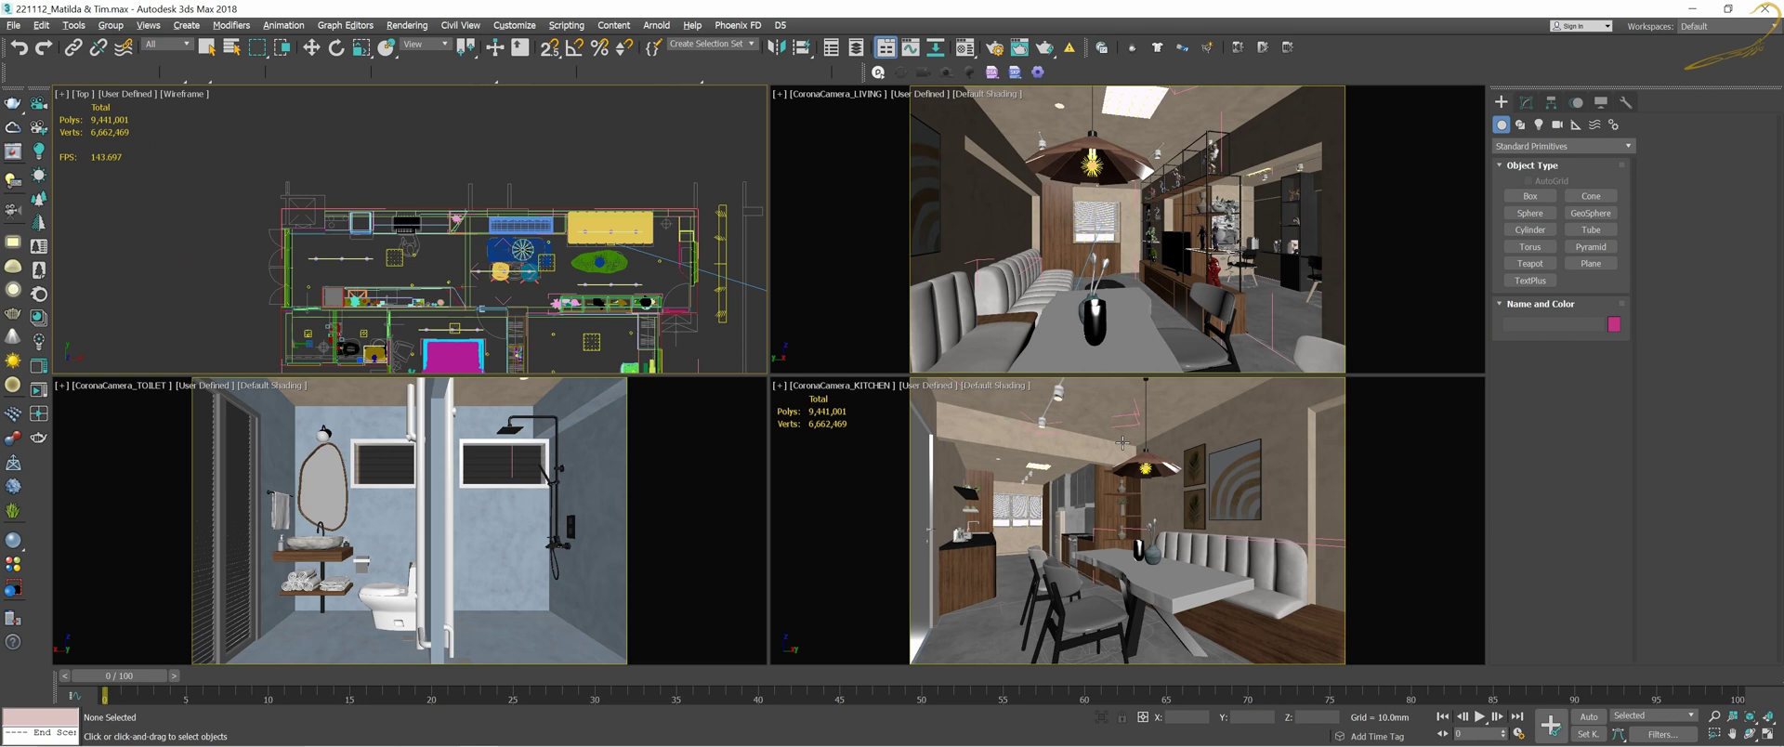
click(1138, 441)
key(alt+w)
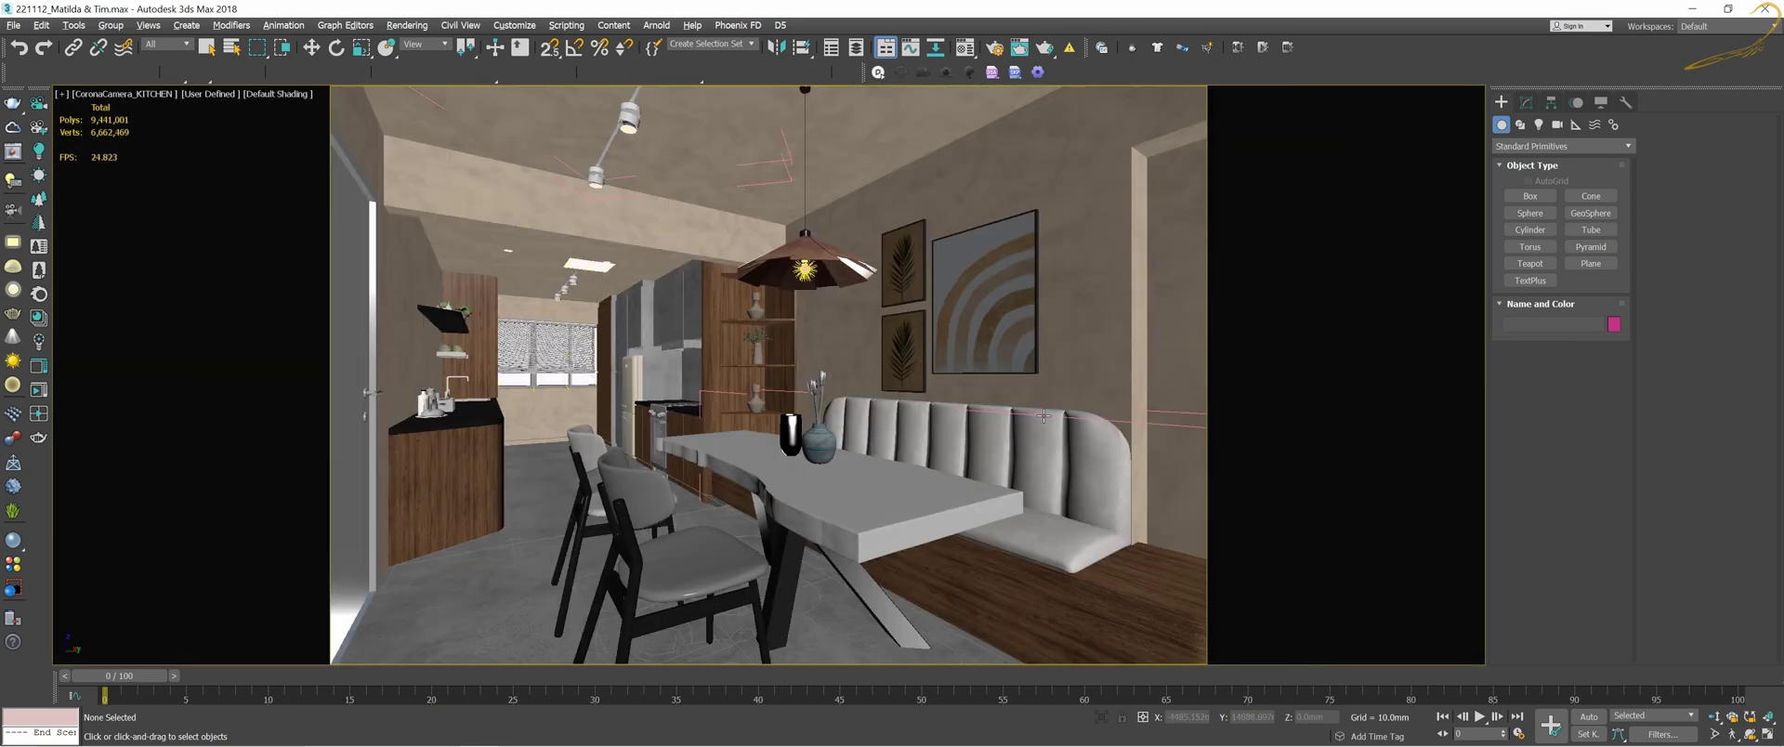
Switch to Chrome's 3DGROUND Prune Scene page and scroll past the 3.4.5 notes to Features
key(alt+Tab)
scroll(696, 384, up, 3)
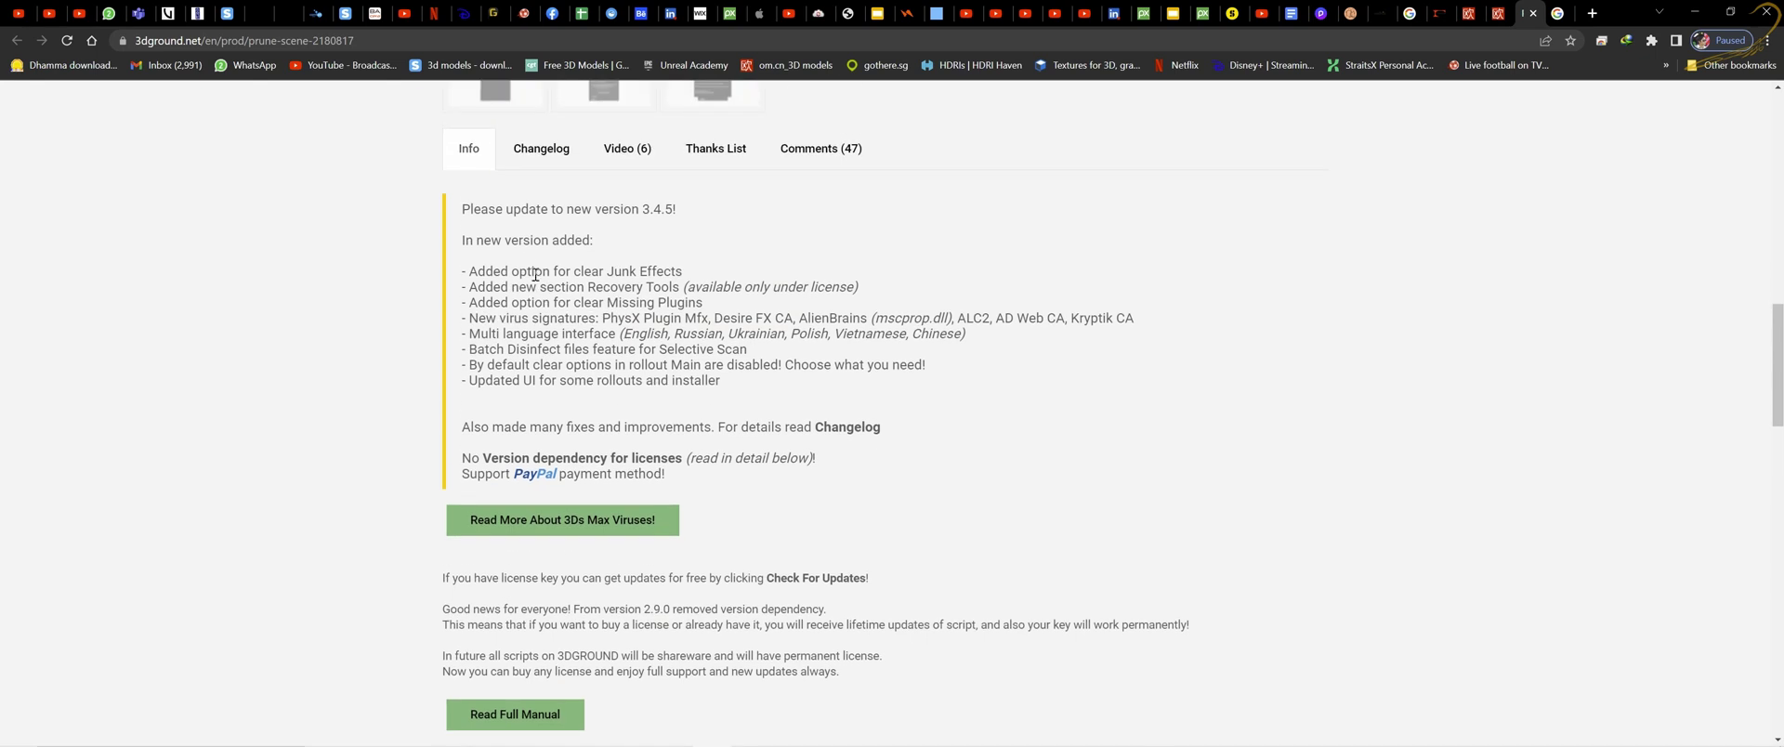
scroll(460, 164, down, 3)
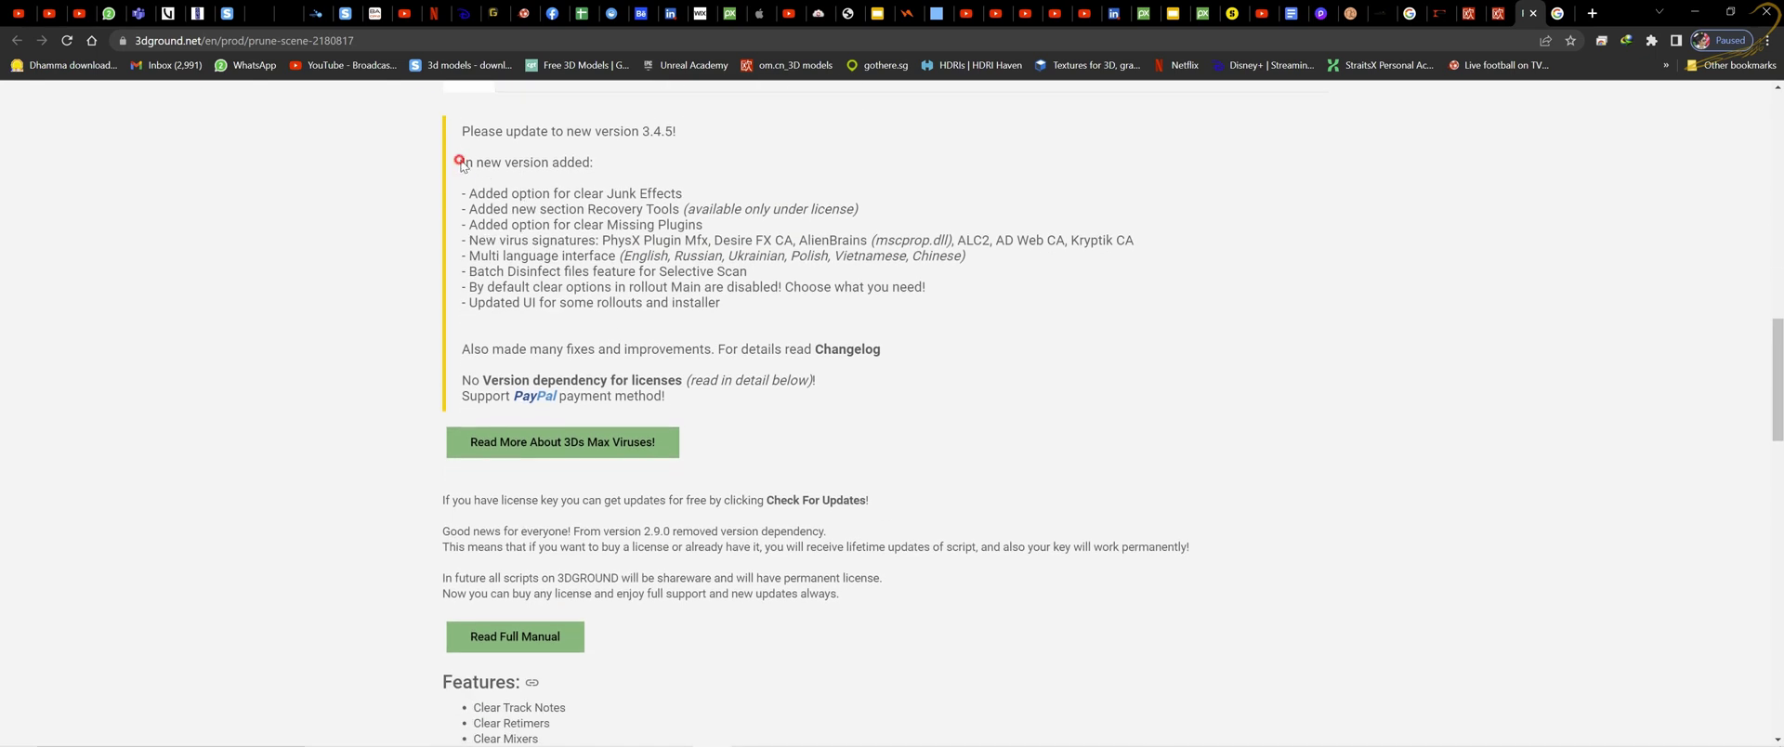
drag(460, 165, 552, 187)
click(631, 172)
scroll(651, 296, down, 4)
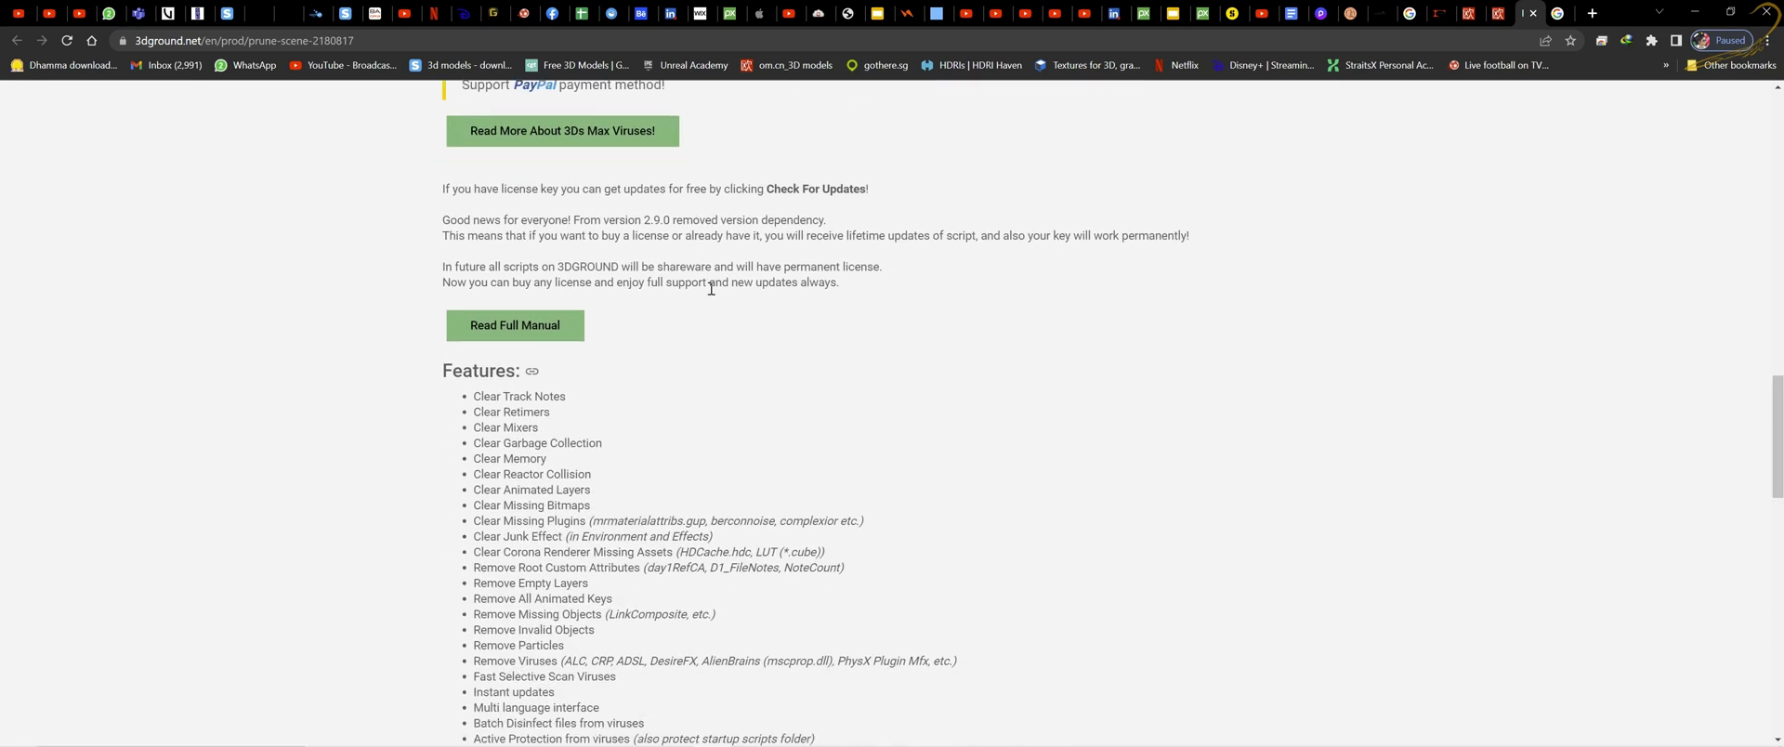
scroll(558, 283, down, 1)
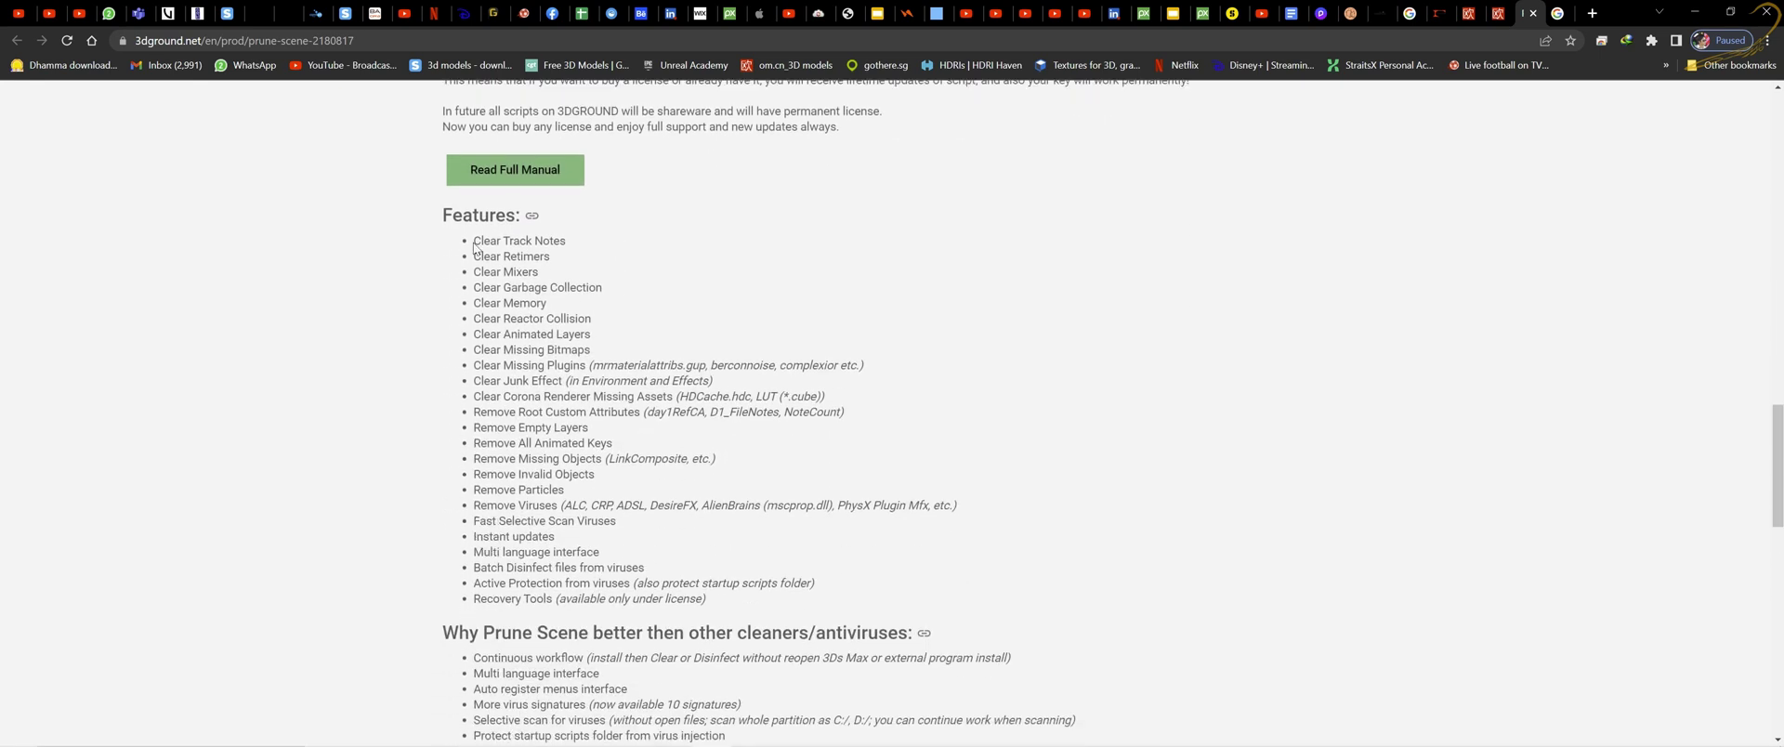
drag(474, 247, 570, 287)
click(554, 245)
double_click(543, 302)
drag(591, 334, 587, 368)
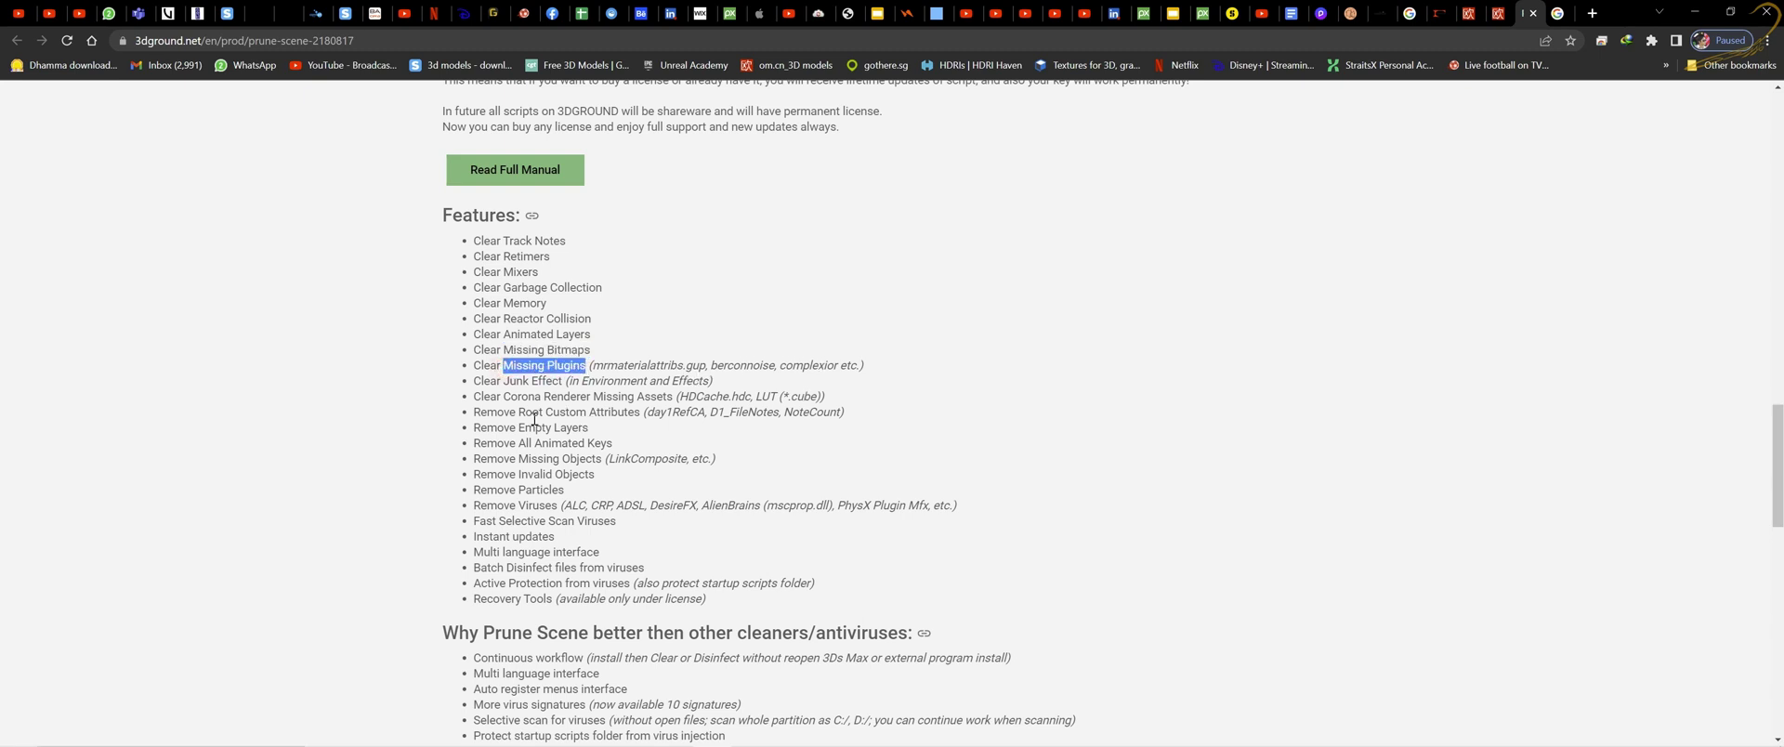
drag(524, 381, 497, 380)
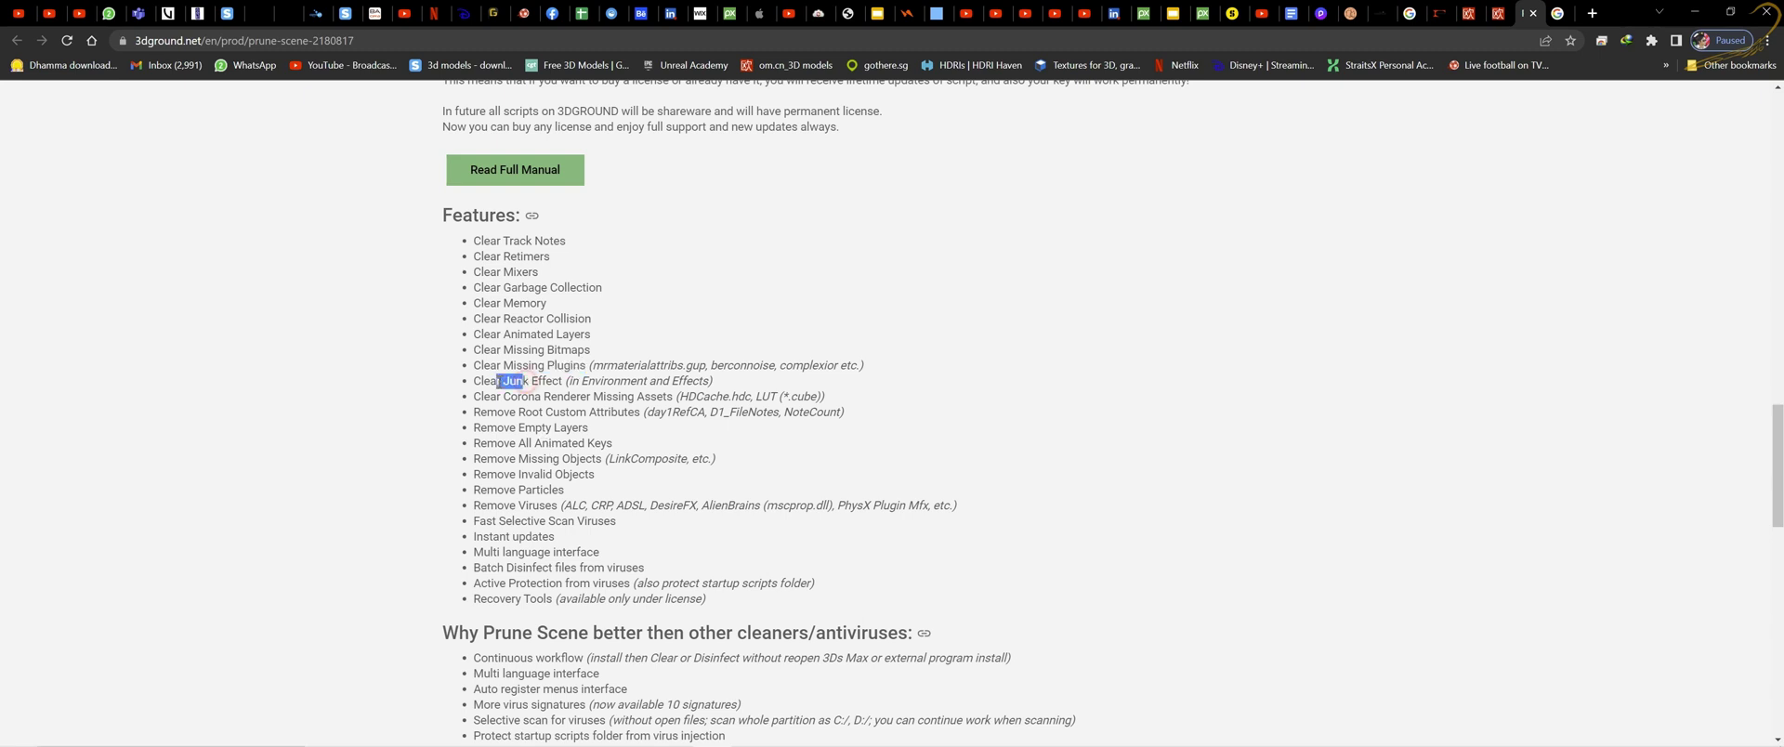
drag(620, 397, 679, 397)
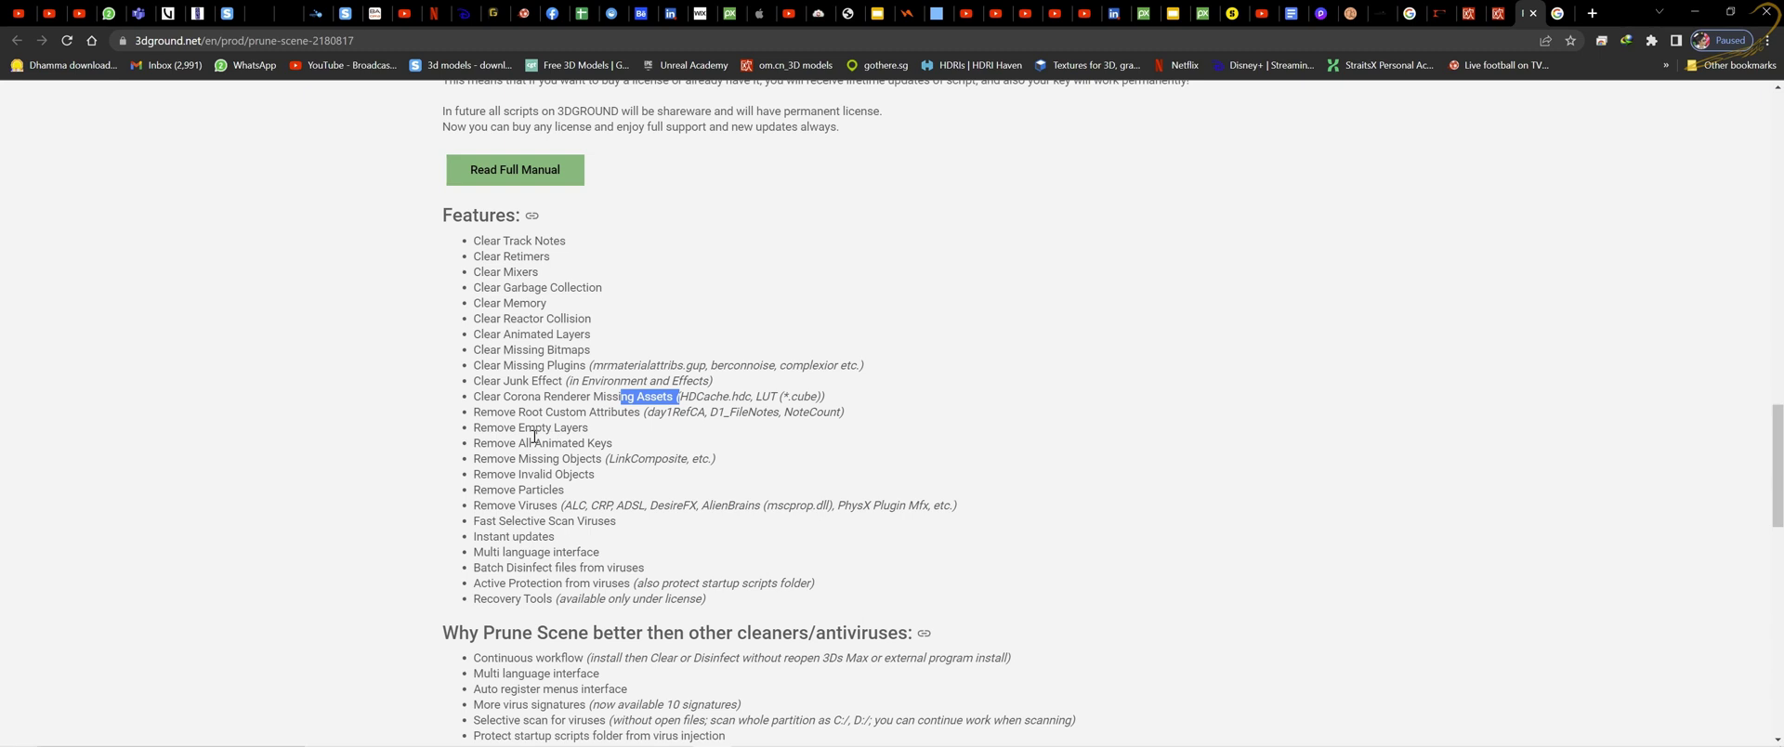
drag(518, 427, 613, 447)
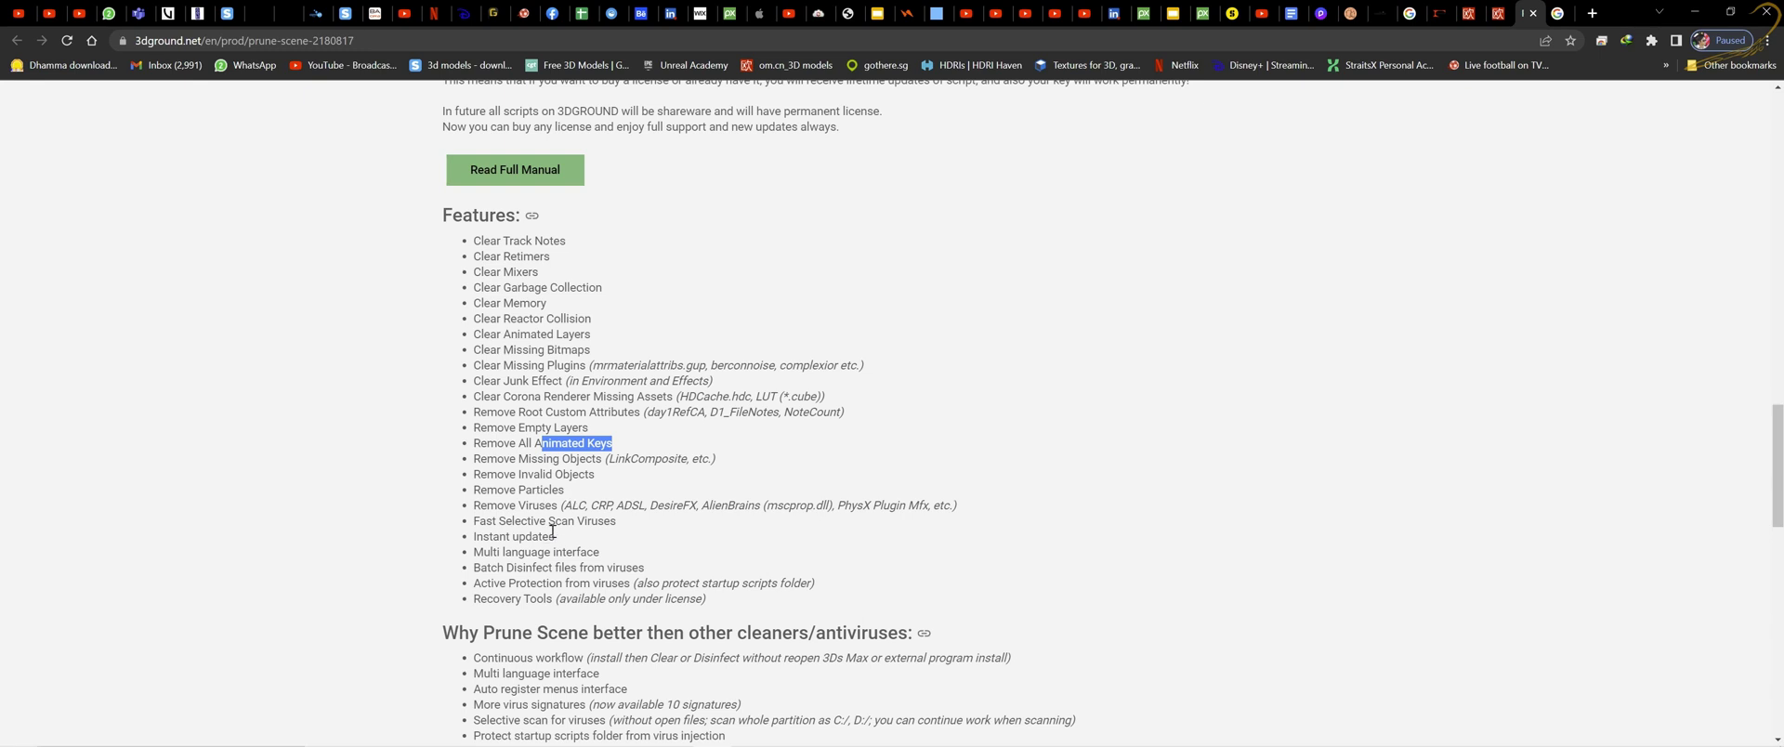
drag(558, 505, 517, 507)
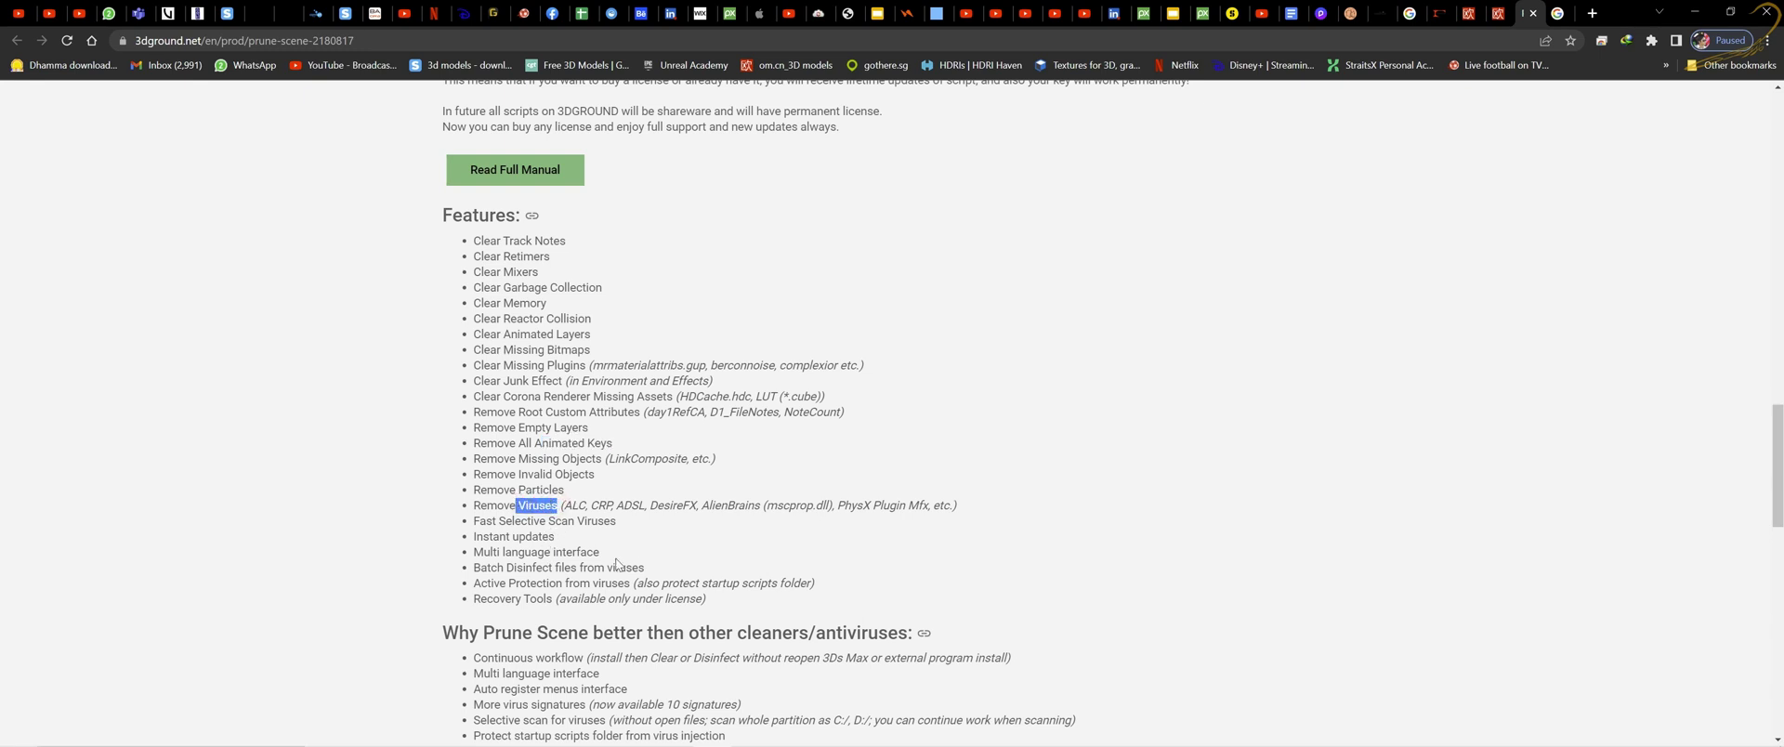
Scroll down to the points comparing Prune Scene with other antivirus cleaners
scroll(644, 562, down, 3)
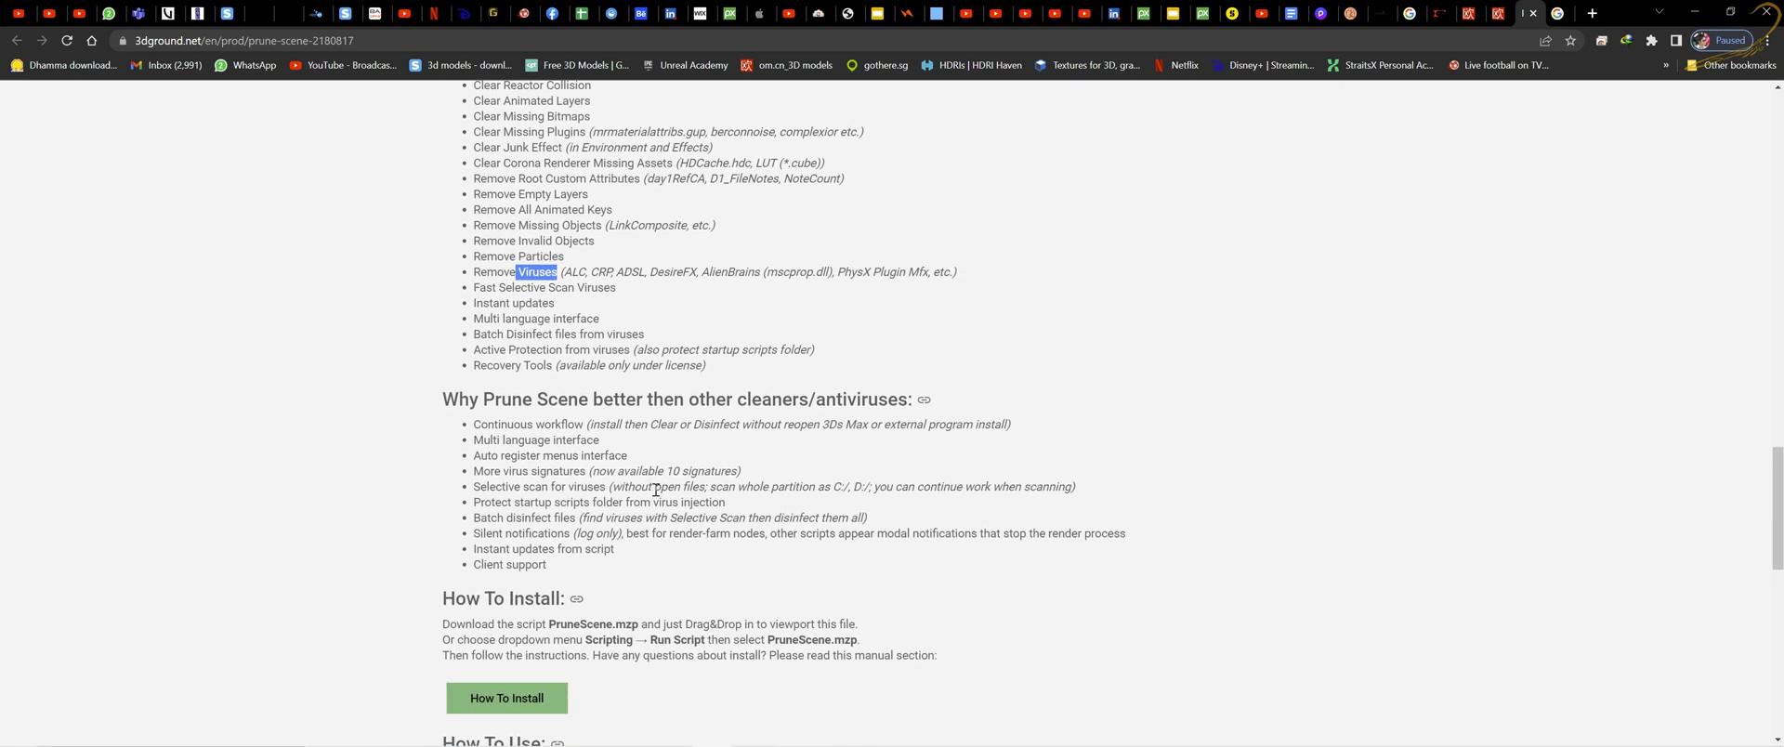
scroll(655, 490, down, 1)
click(723, 379)
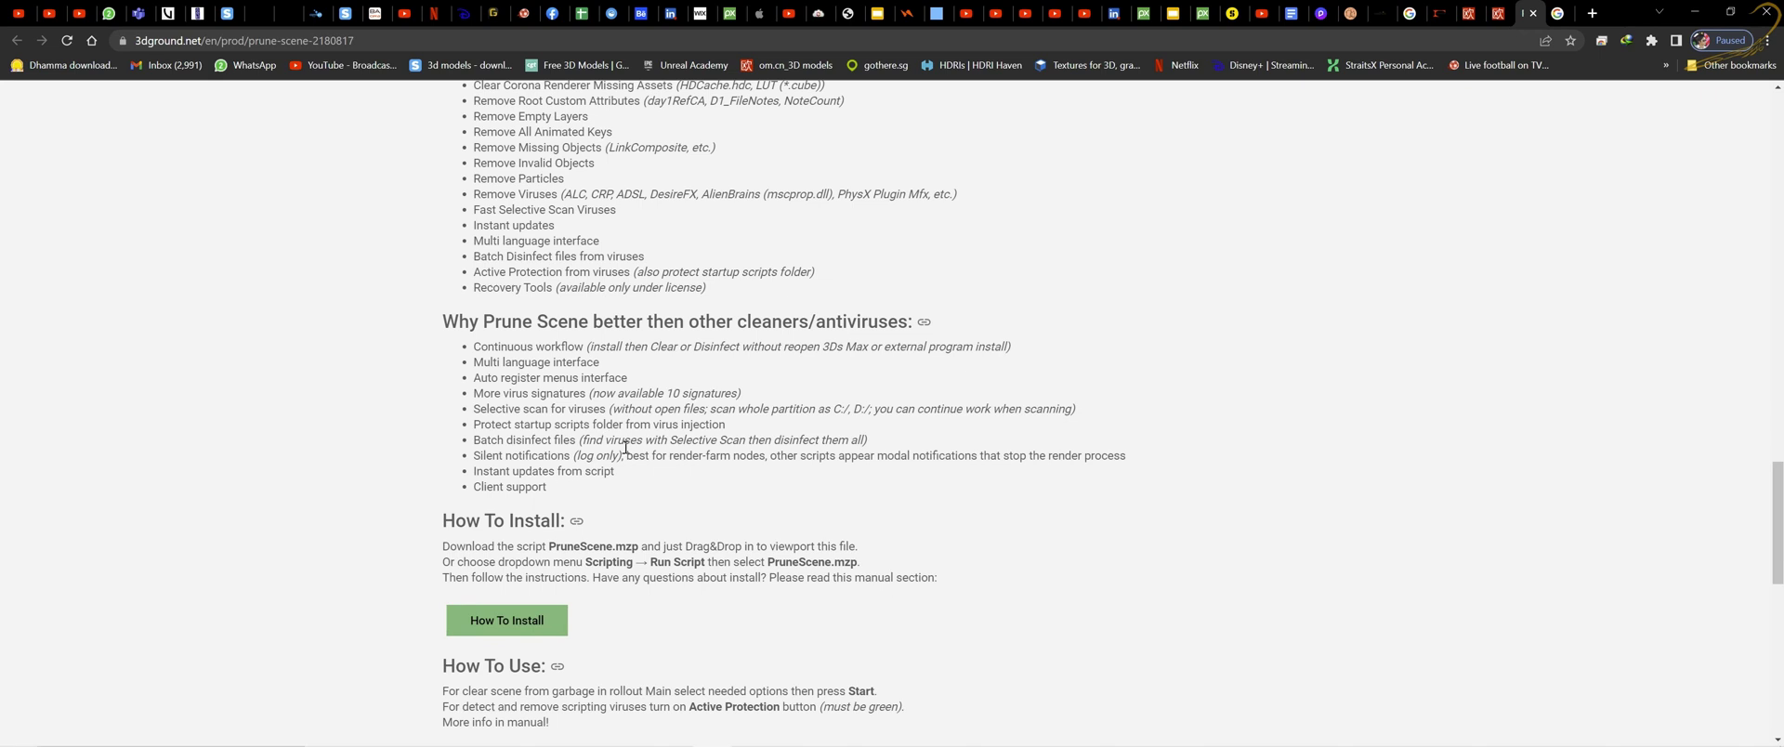
Highlight the PruneScene.mzp How To Install instructions, then scroll back up slightly
scroll(690, 510, down, 1)
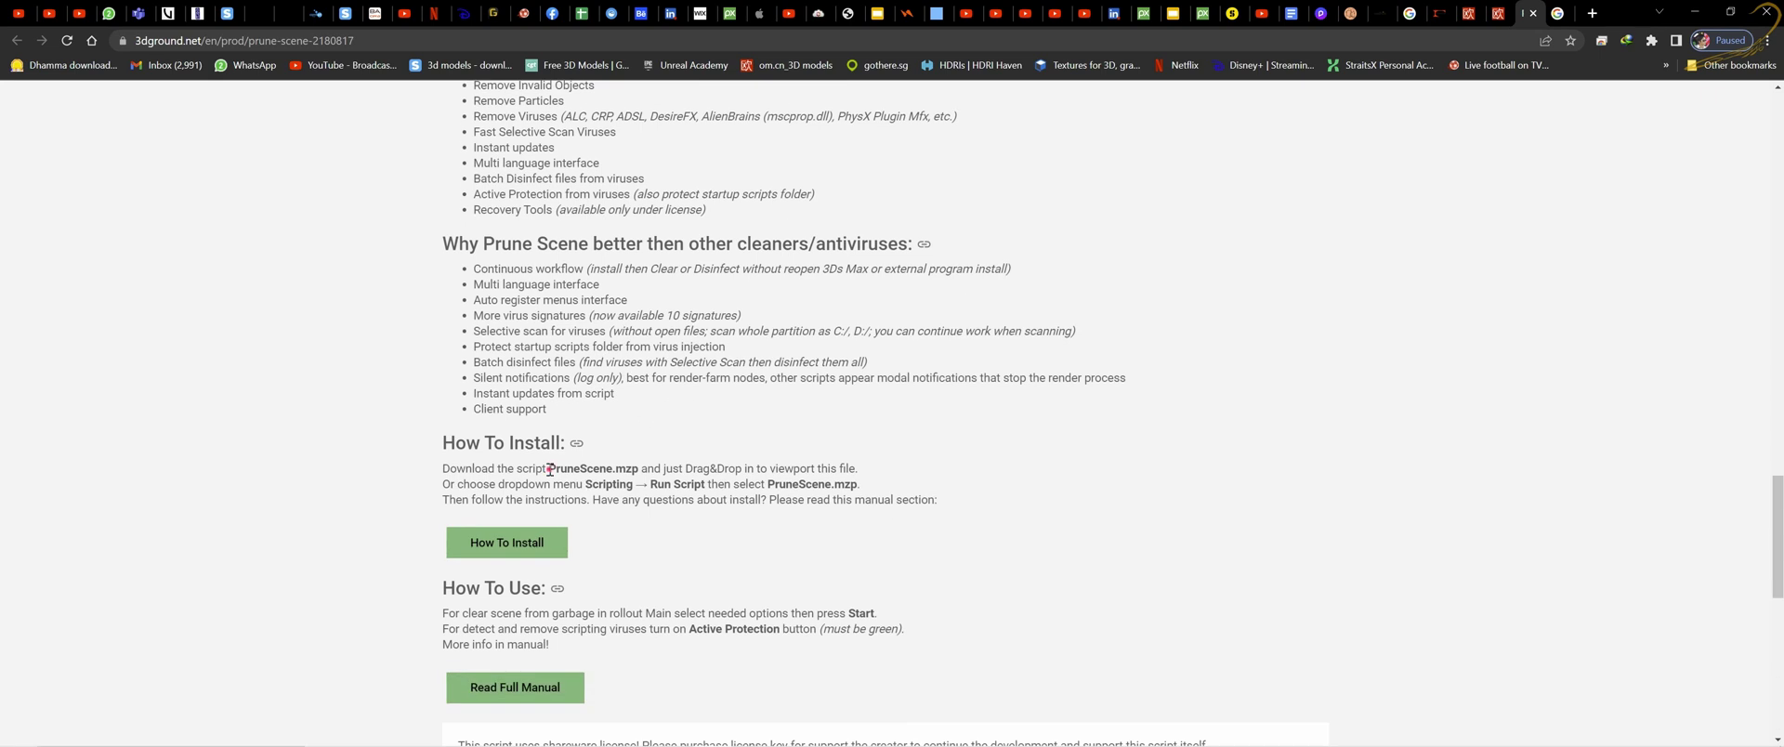
drag(549, 469, 780, 466)
drag(679, 495, 814, 484)
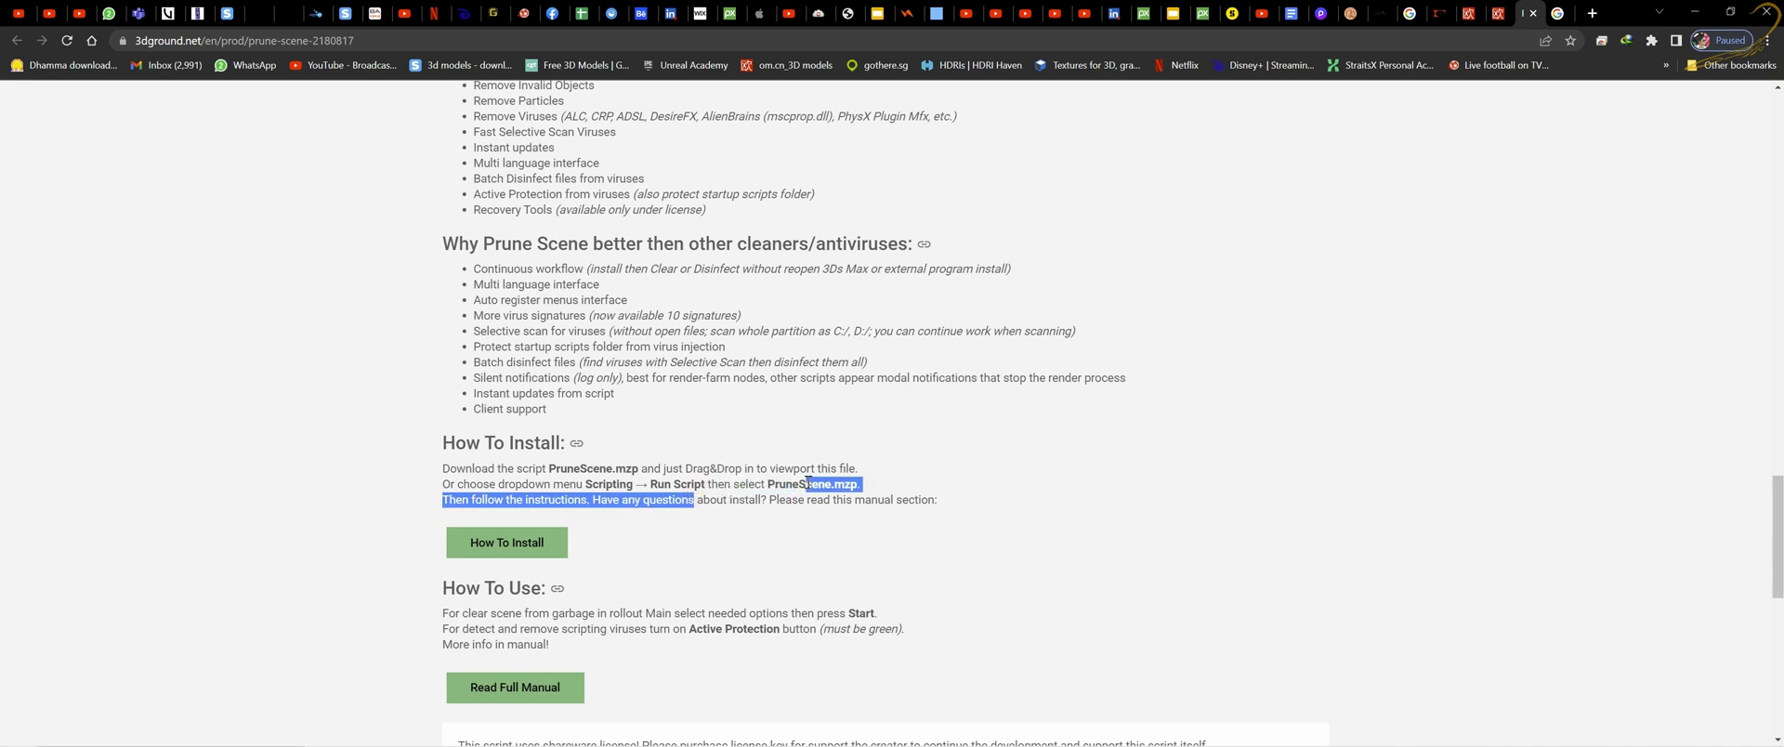
click(860, 488)
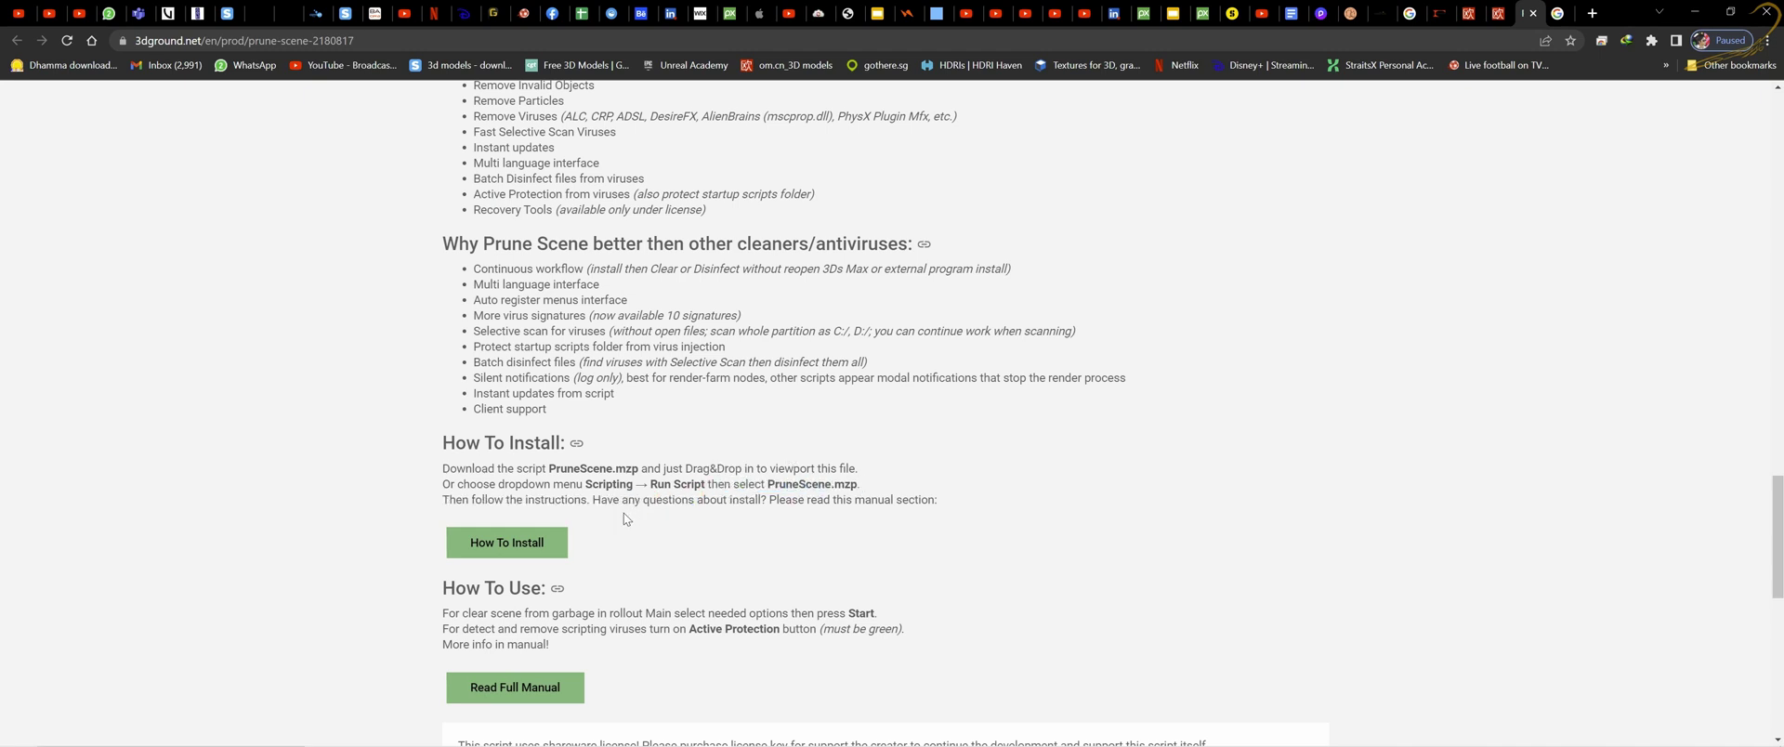
scroll(725, 504, up, 2)
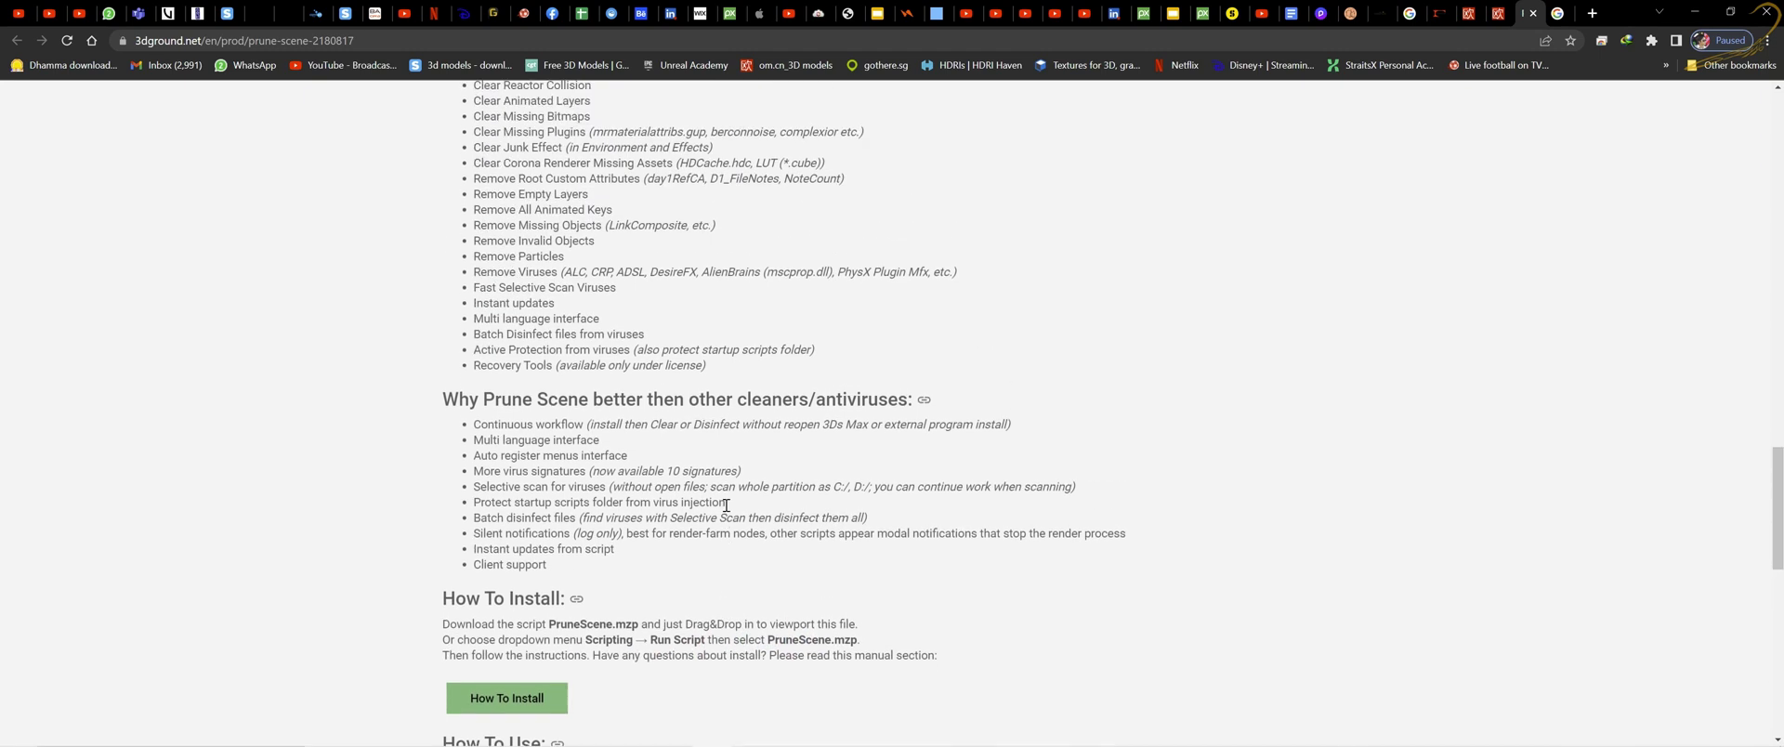